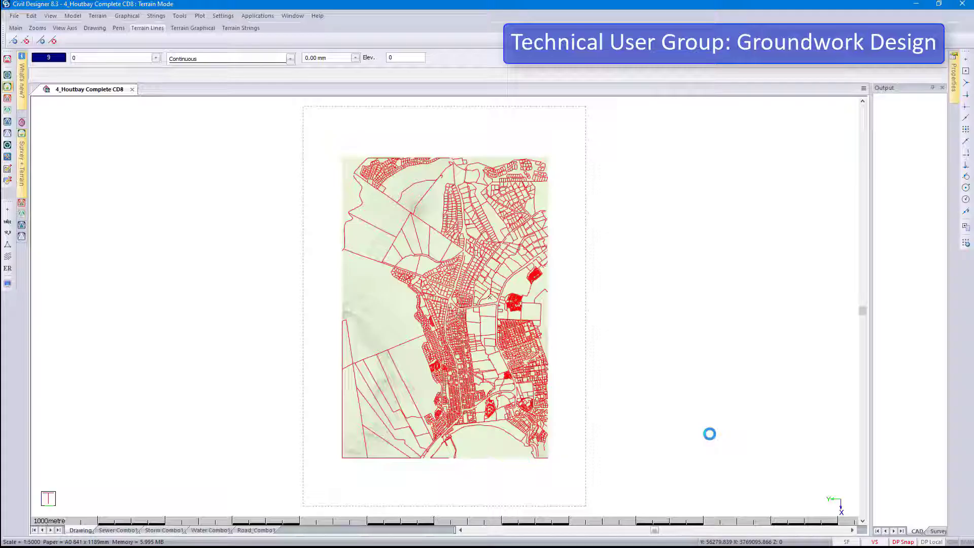
Zoom the Houtbay drawing from the 1000 m scale to about 80 m on the empty plot
{"action": "scroll", "coordinate": [534, 310], "scroll_direction": "up", "scroll_amount": 2}
{"action": "scroll", "coordinate": [443, 311], "scroll_direction": "up", "scroll_amount": 2}
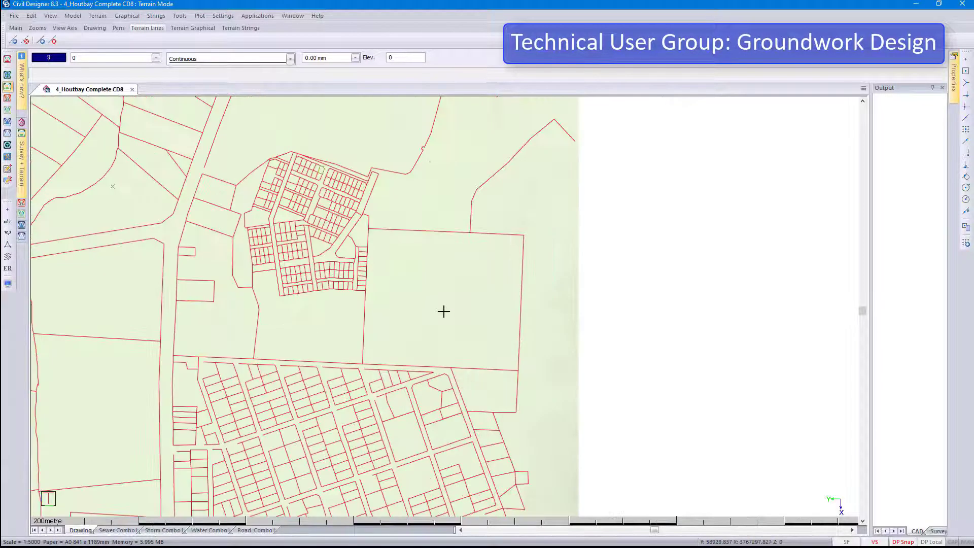
{"action": "scroll", "coordinate": [443, 300], "scroll_direction": "up", "scroll_amount": 2}
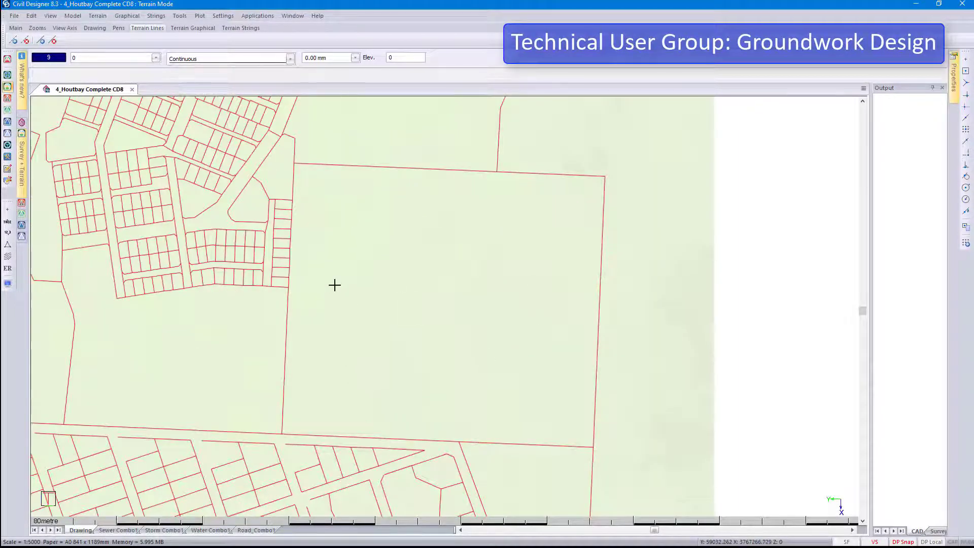
Start a new terrain string at a fixed height of 77
{"action": "left_click", "coordinate": [156, 16]}
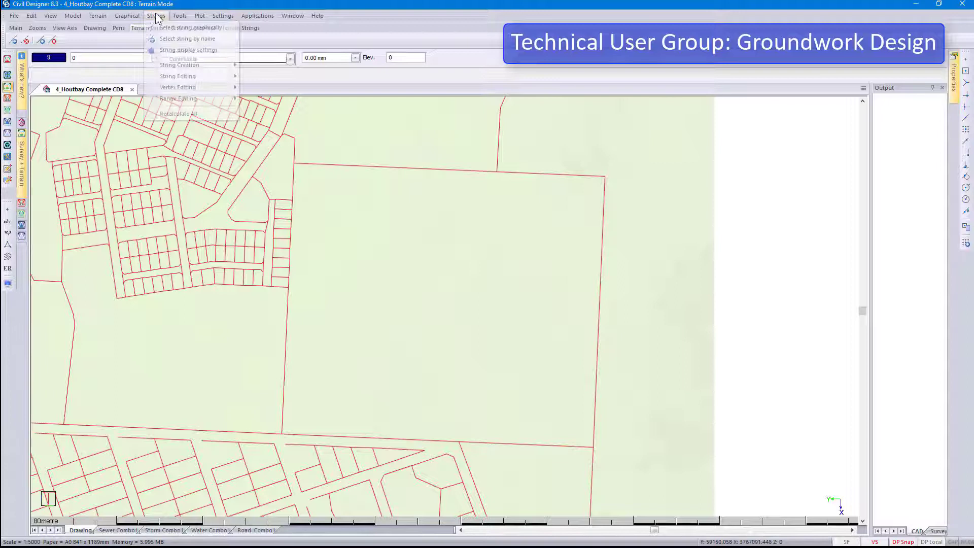
{"action": "mouse_move", "coordinate": [180, 64]}
{"action": "left_click", "coordinate": [248, 66]}
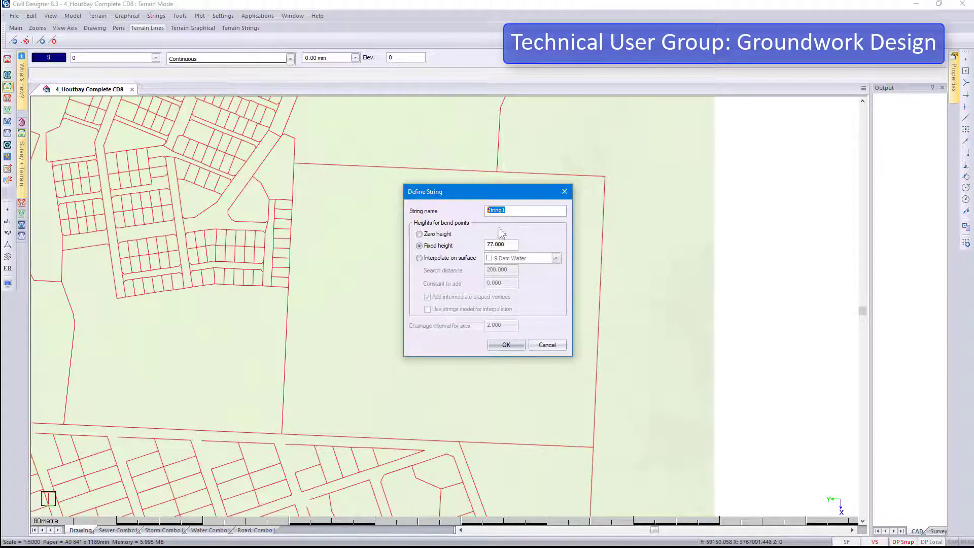
{"action": "left_click", "coordinate": [506, 344]}
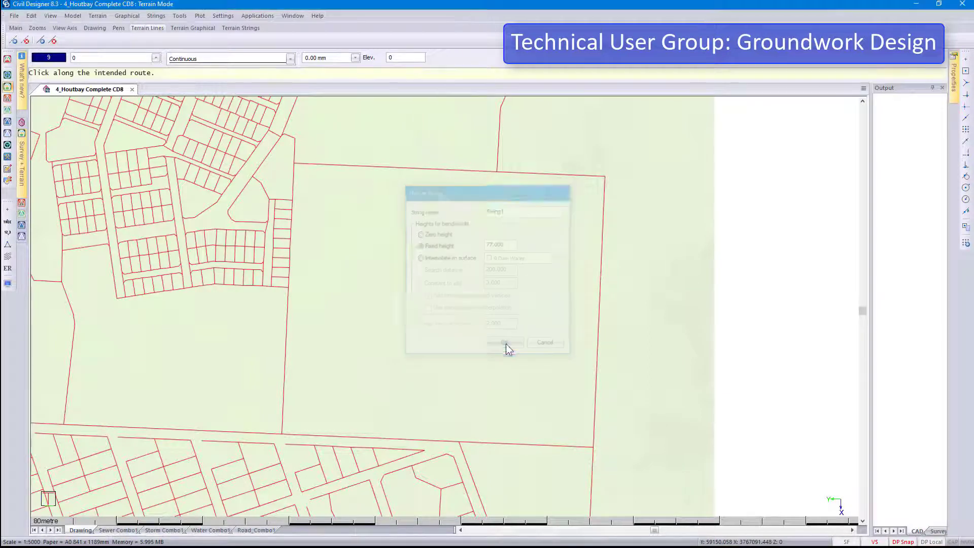
Trace the L-shaped platform corners inside the plot and finish the string
{"action": "left_click", "coordinate": [367, 222]}
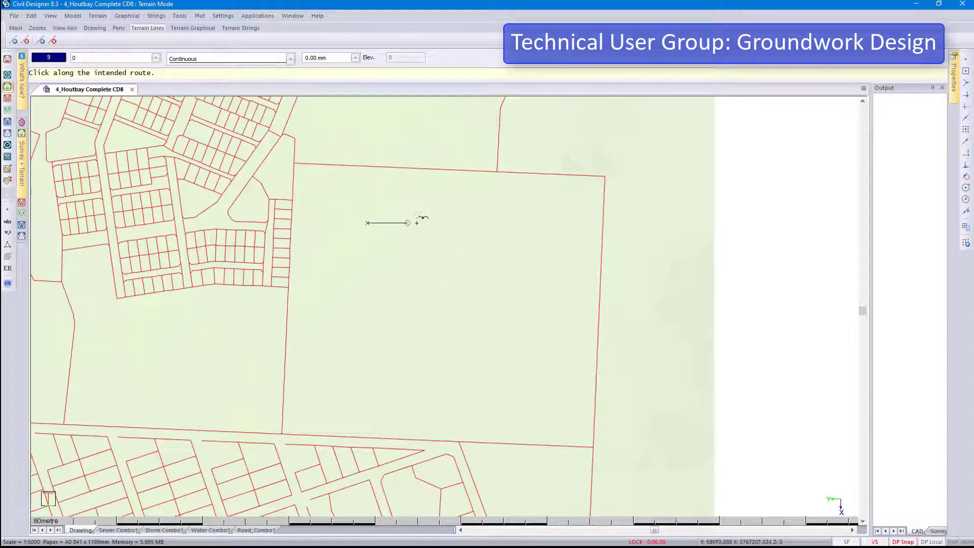
{"action": "left_click", "coordinate": [544, 222]}
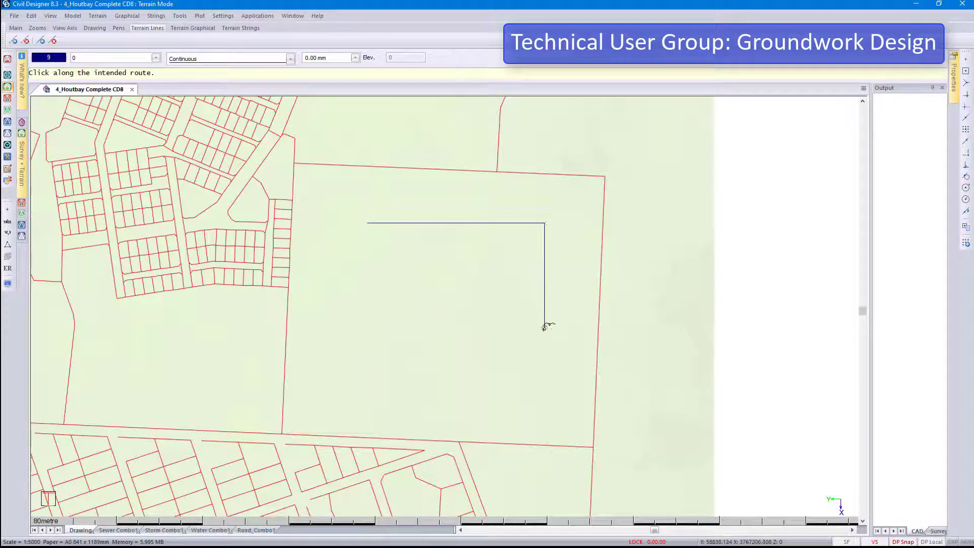
{"action": "left_click", "coordinate": [544, 327]}
{"action": "left_click", "coordinate": [462, 327]}
{"action": "left_click", "coordinate": [462, 397]}
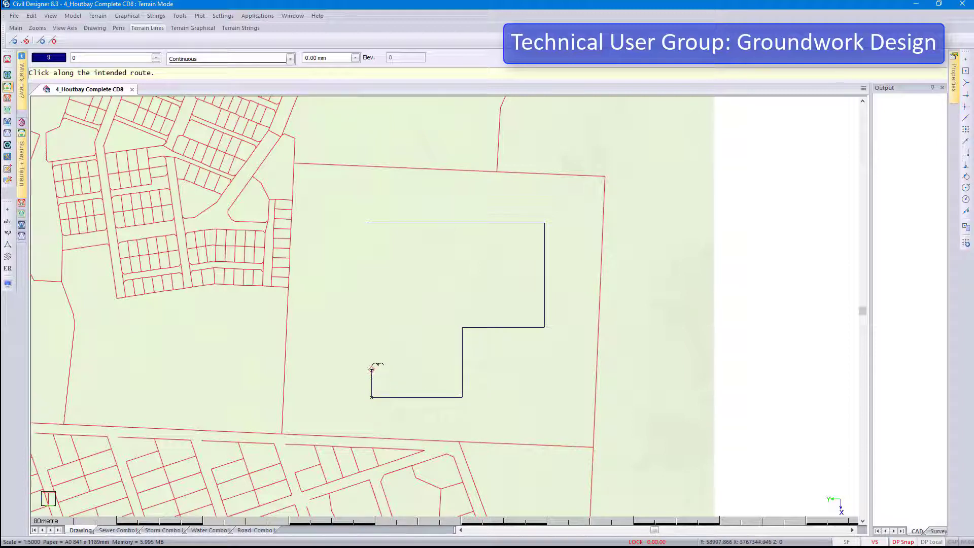
{"action": "right_click", "coordinate": [372, 369]}
{"action": "left_click", "coordinate": [386, 387]}
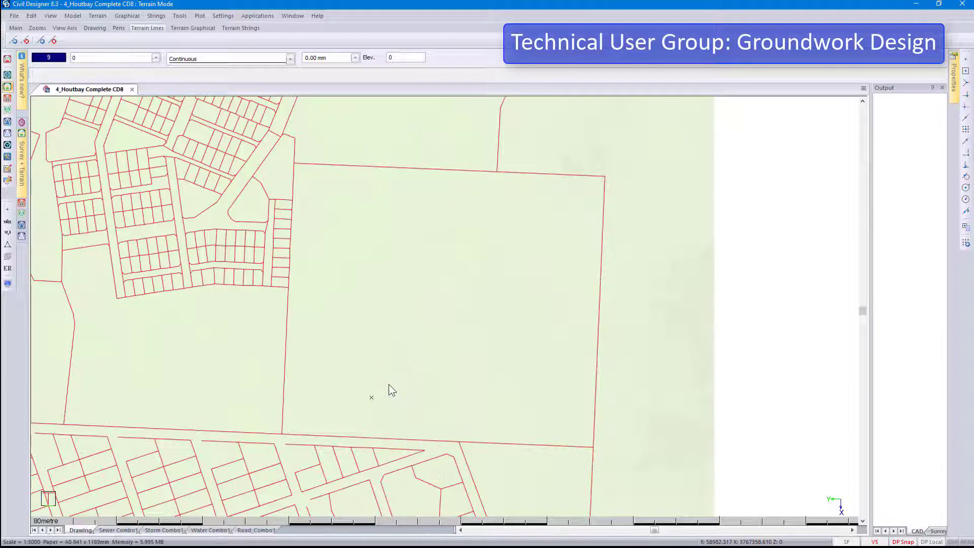
Set the platform outline to Closed in its properties so it fills
{"action": "left_click", "coordinate": [490, 224]}
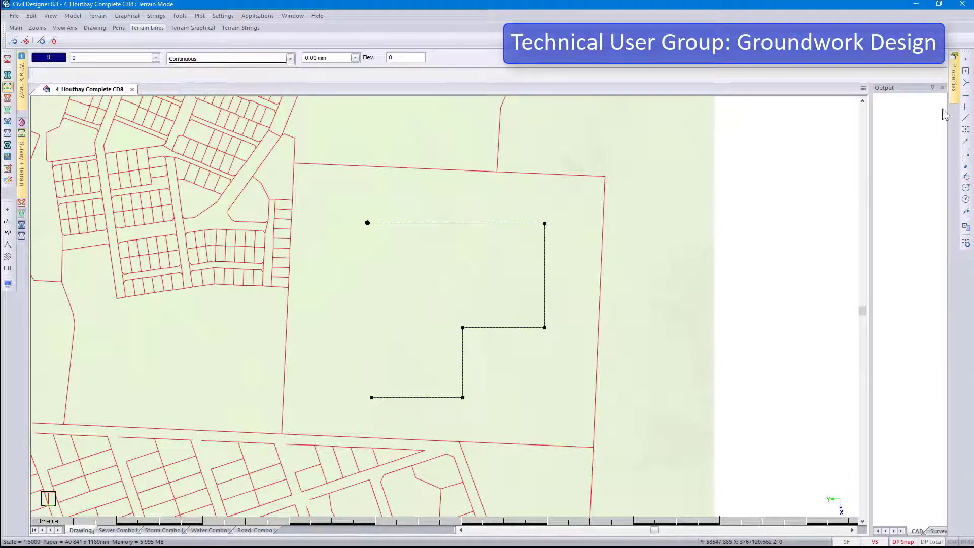
{"action": "left_click", "coordinate": [957, 91]}
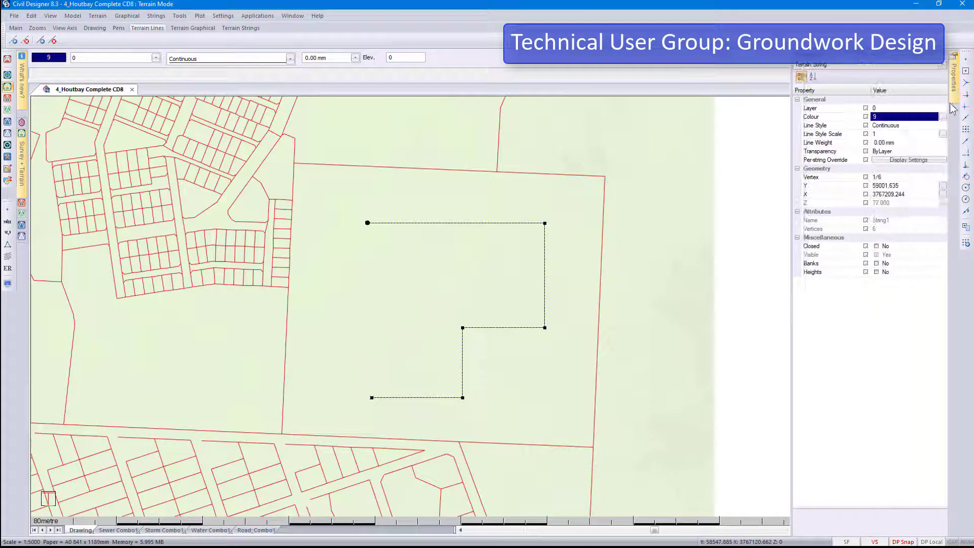
{"action": "left_click", "coordinate": [877, 246]}
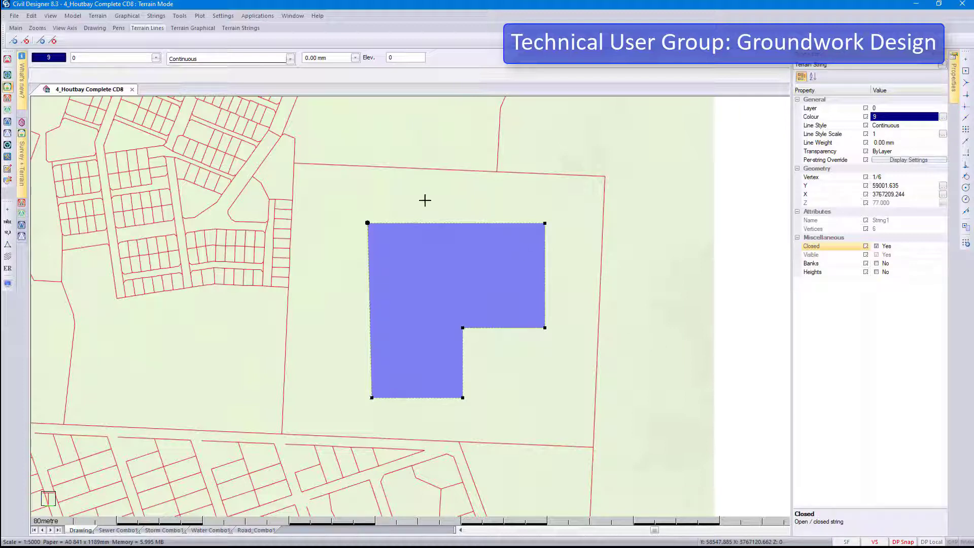
Add a child string grading to the ground surface at 2.000 cut and fill slopes
{"action": "left_click", "coordinate": [155, 15]}
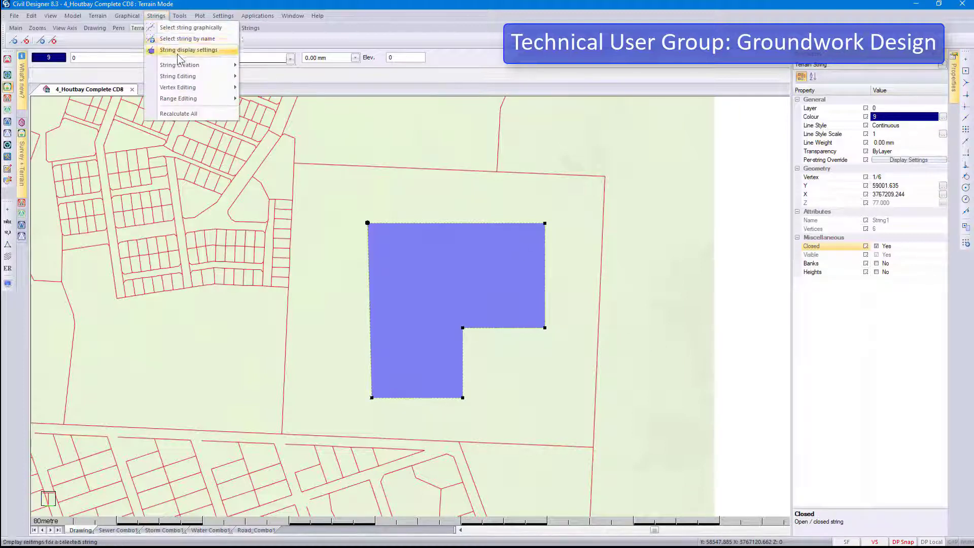
{"action": "mouse_move", "coordinate": [181, 66]}
{"action": "left_click", "coordinate": [278, 117]}
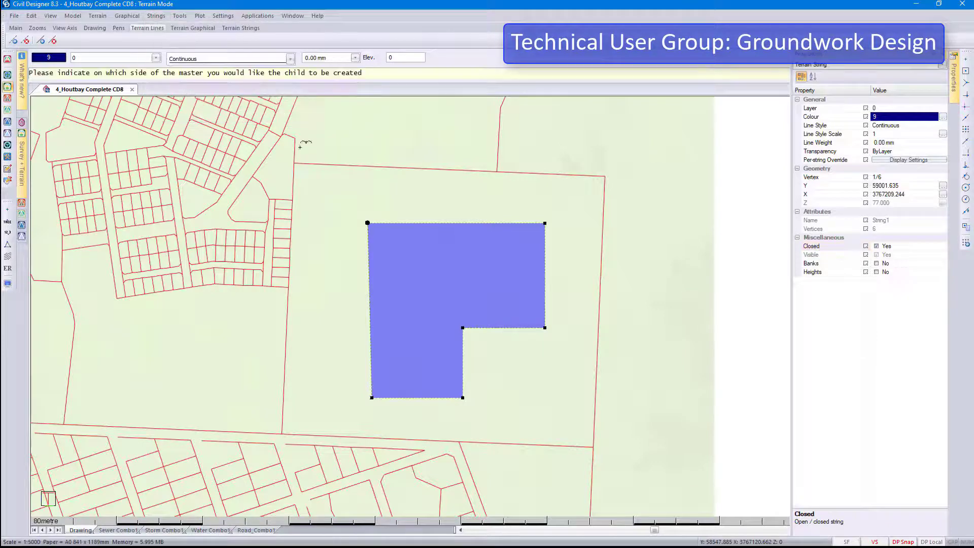
{"action": "left_click", "coordinate": [362, 253]}
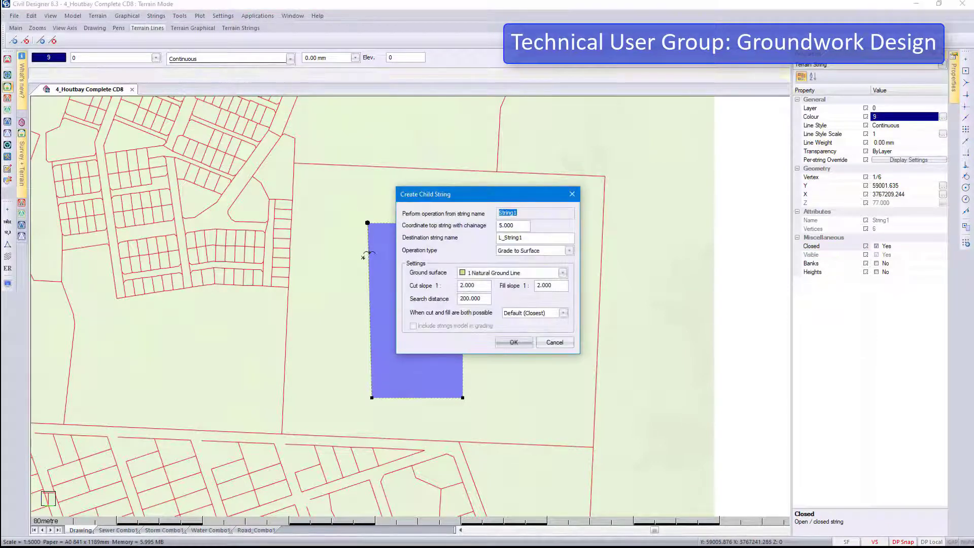
{"action": "double_click", "coordinate": [467, 285]}
{"action": "double_click", "coordinate": [539, 285]}
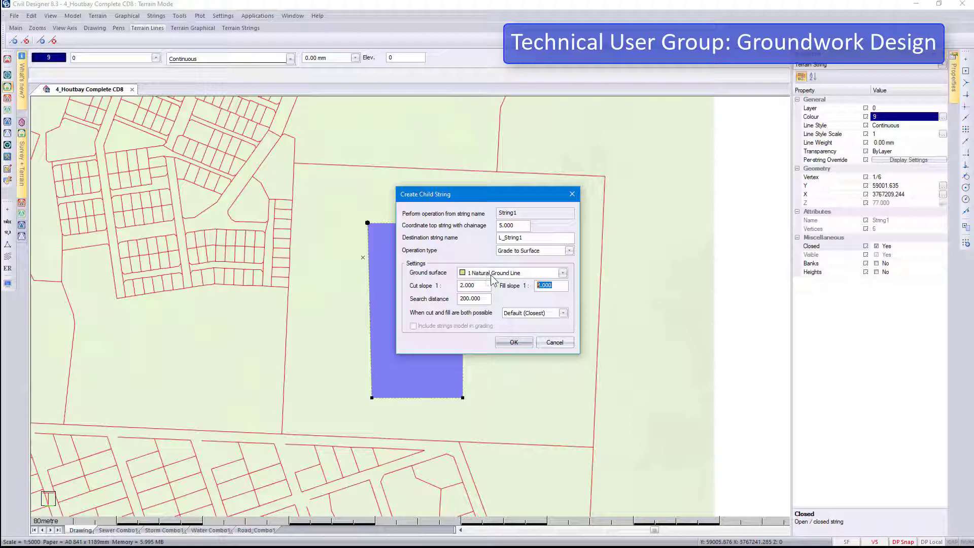
{"action": "left_click", "coordinate": [570, 250]}
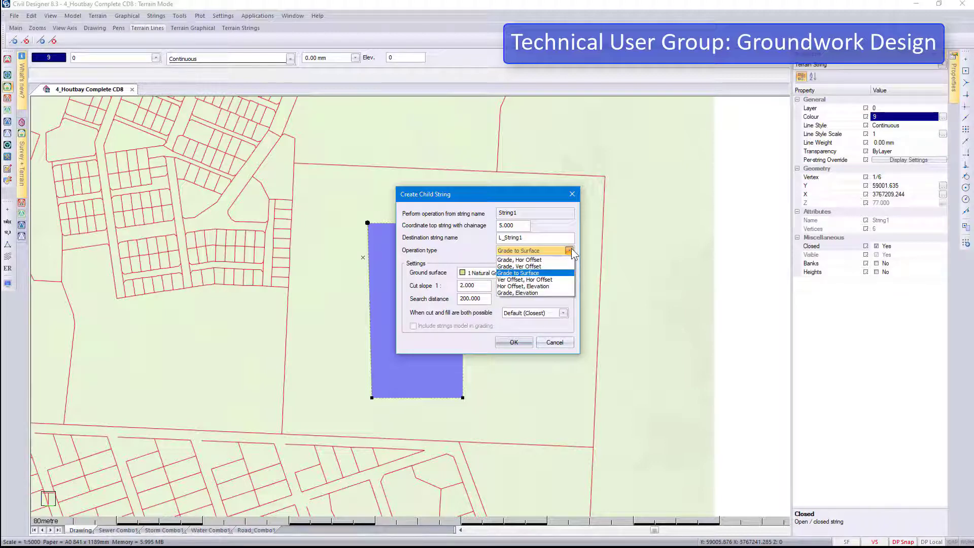
{"action": "left_click", "coordinate": [537, 272]}
{"action": "left_click", "coordinate": [507, 342]}
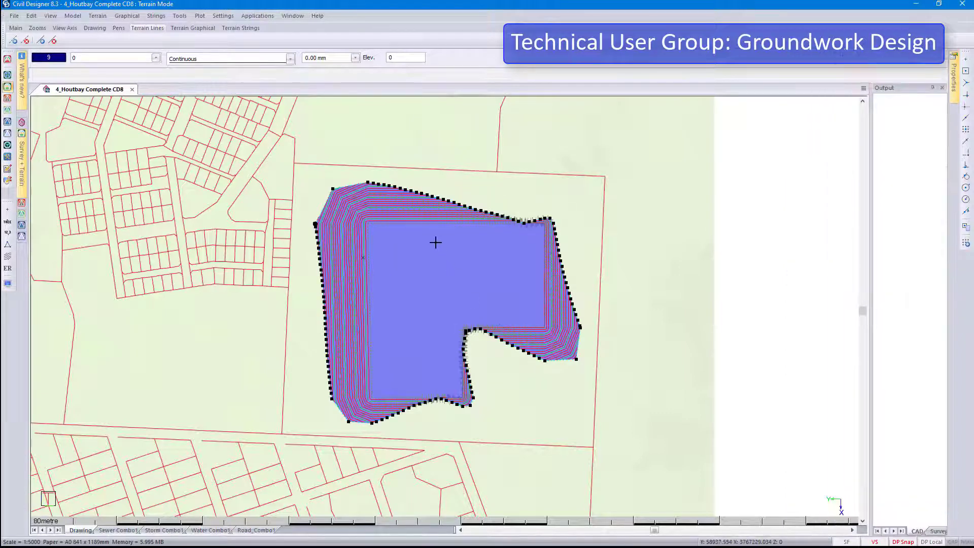
Drag the platform down-left, then back up-right near its original spot
{"action": "left_click", "coordinate": [427, 226]}
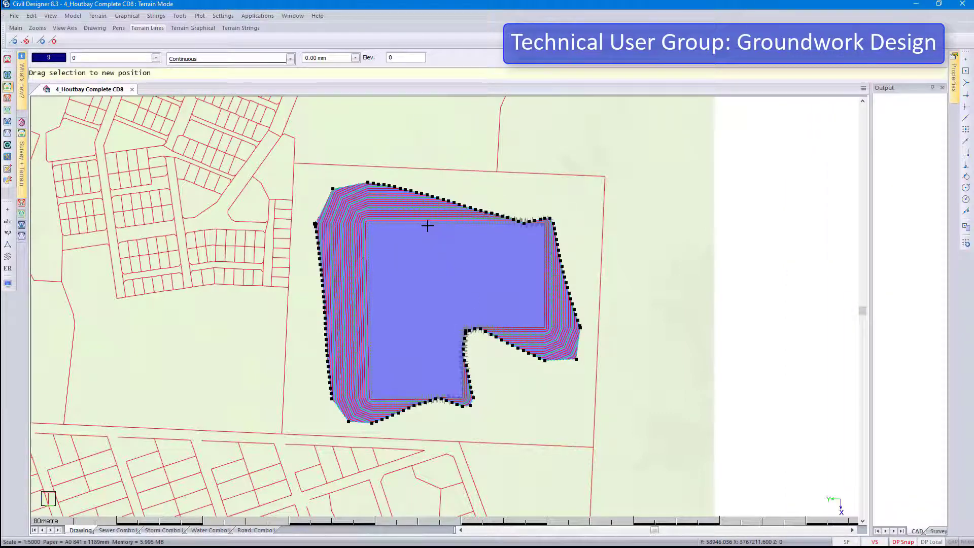
{"action": "left_click_drag", "start_coordinate": [427, 226], "coordinate": [289, 252]}
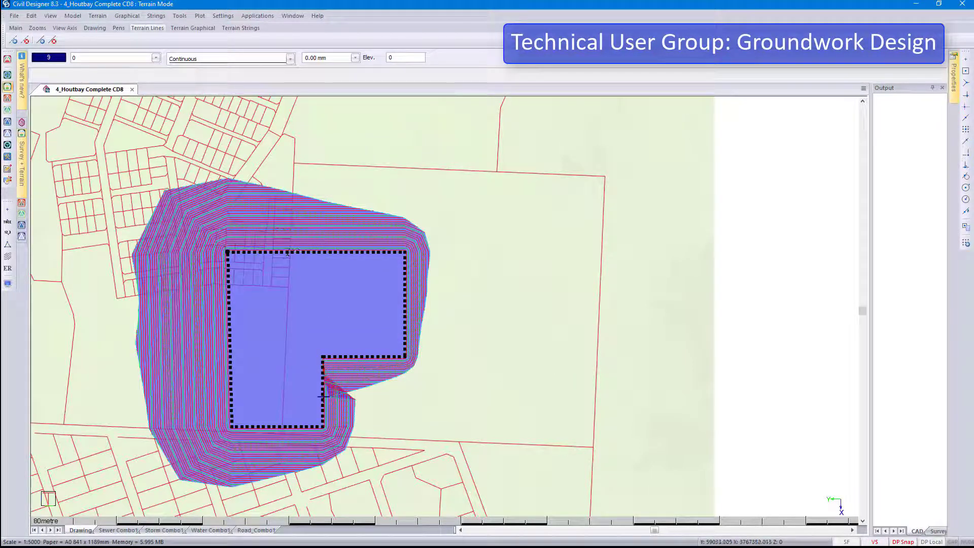
{"action": "left_click", "coordinate": [330, 264]}
{"action": "left_click_drag", "start_coordinate": [331, 265], "coordinate": [471, 229]}
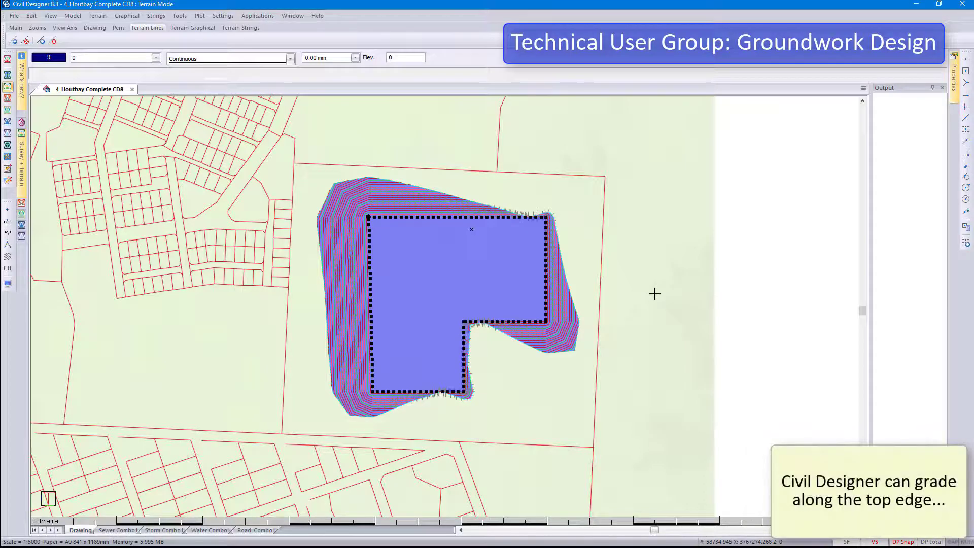
Apply a -2% vertical grade to the 69-vertex range ending at the inner corner
{"action": "left_click", "coordinate": [156, 16]}
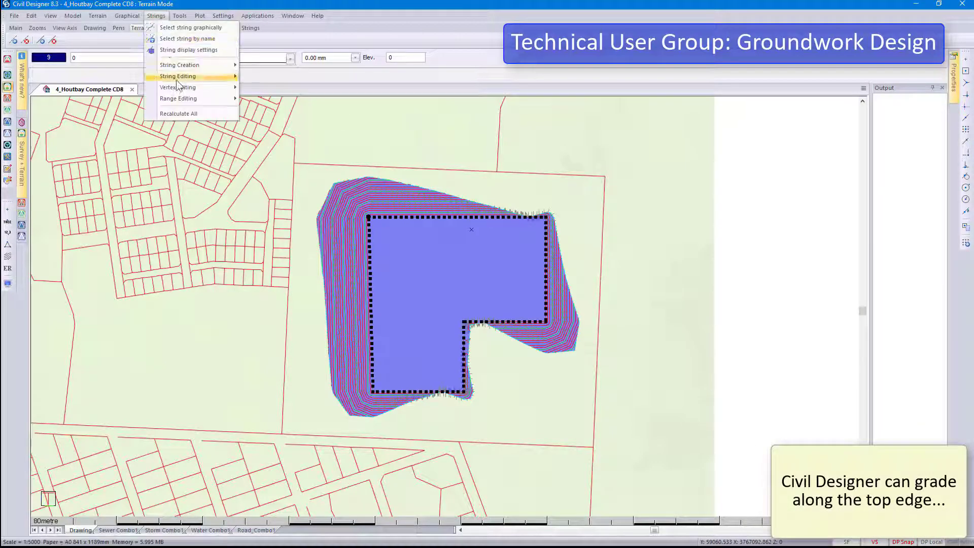
{"action": "mouse_move", "coordinate": [183, 99]}
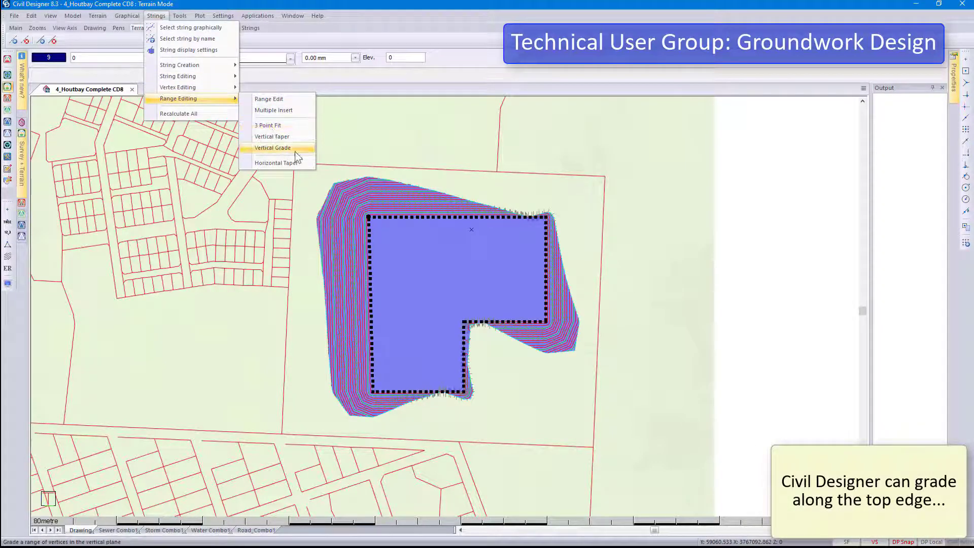
{"action": "left_click", "coordinate": [293, 149]}
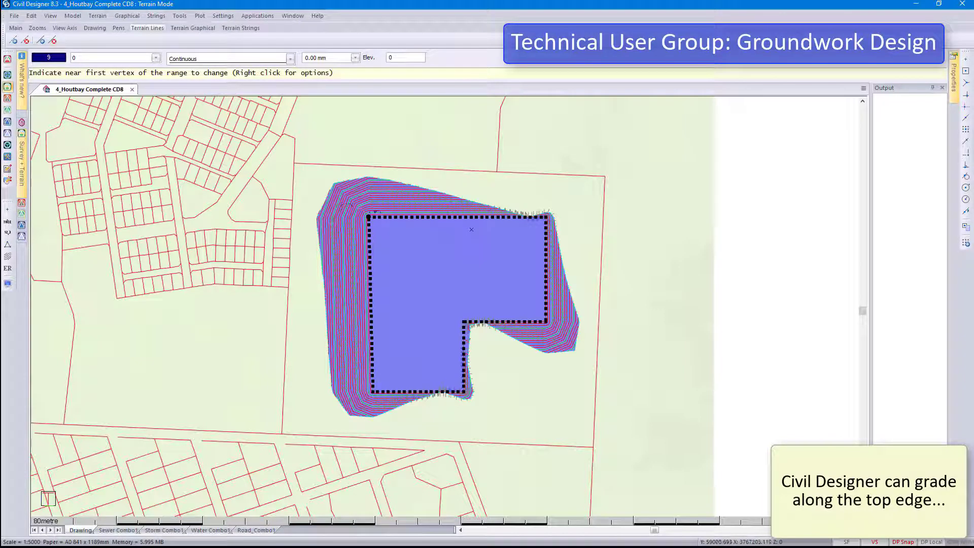
{"action": "left_click", "coordinate": [374, 213]}
{"action": "left_click", "coordinate": [470, 317]}
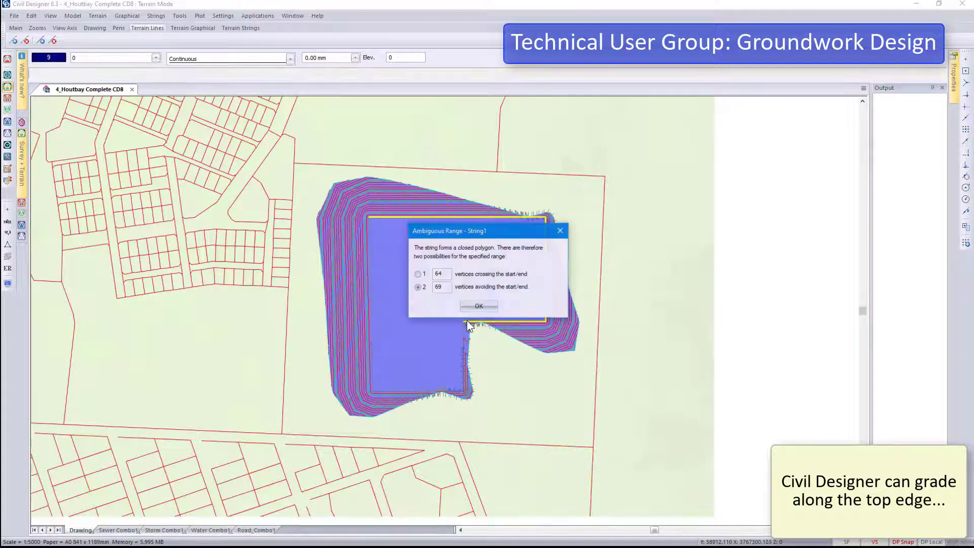
{"action": "left_click", "coordinate": [472, 306]}
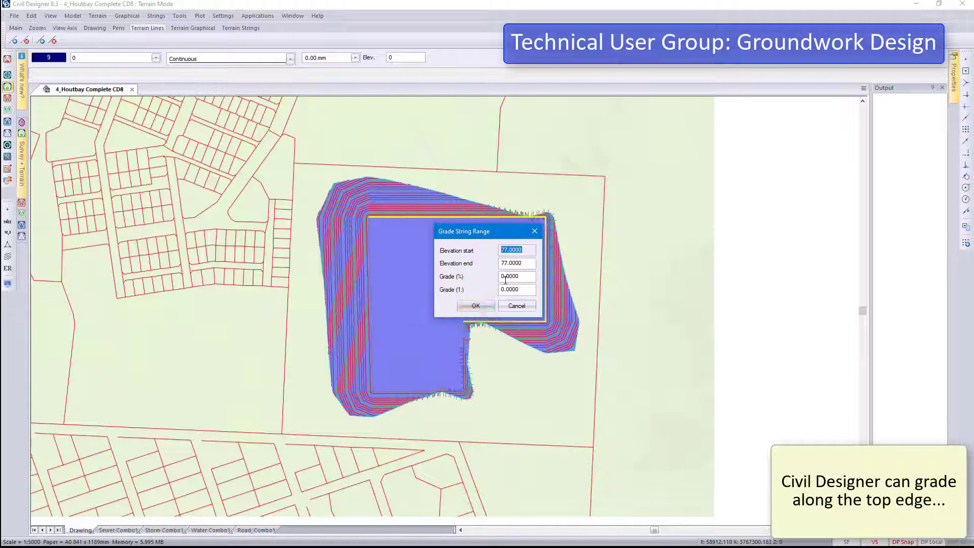
{"action": "double_click", "coordinate": [532, 277]}
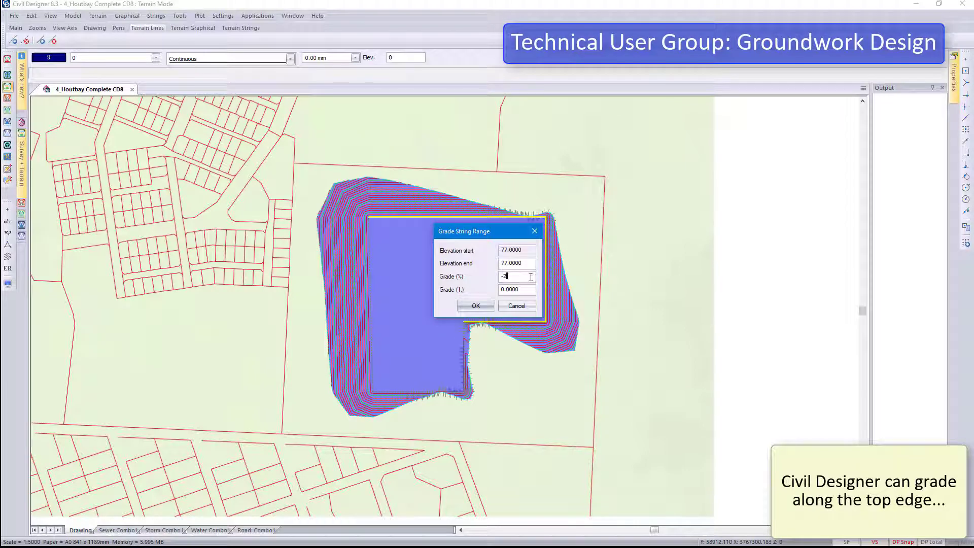
{"action": "left_click", "coordinate": [473, 306]}
{"action": "left_click", "coordinate": [505, 306]}
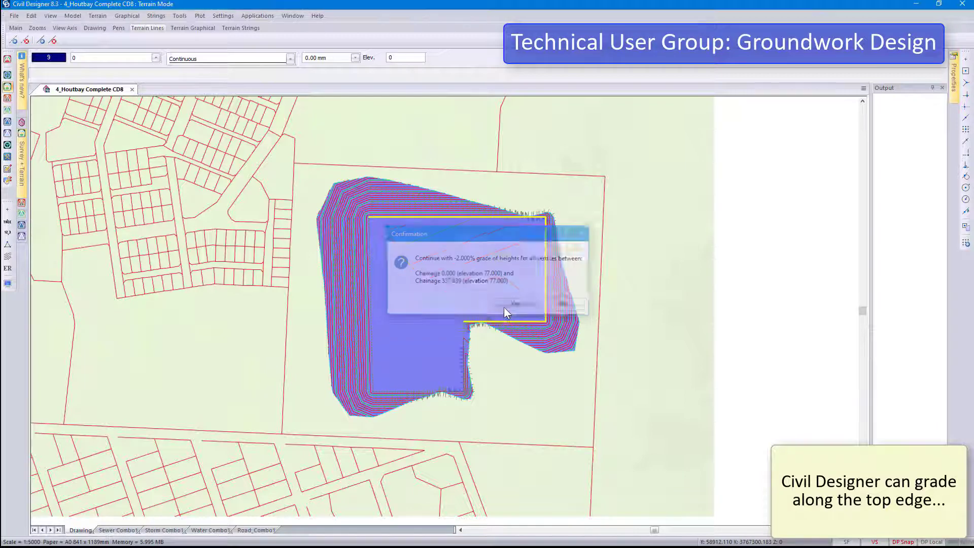
Interpolate heights from 77.000 to 70.243 along the edge from the top-left corner
{"action": "left_click", "coordinate": [156, 17]}
{"action": "mouse_move", "coordinate": [223, 98]}
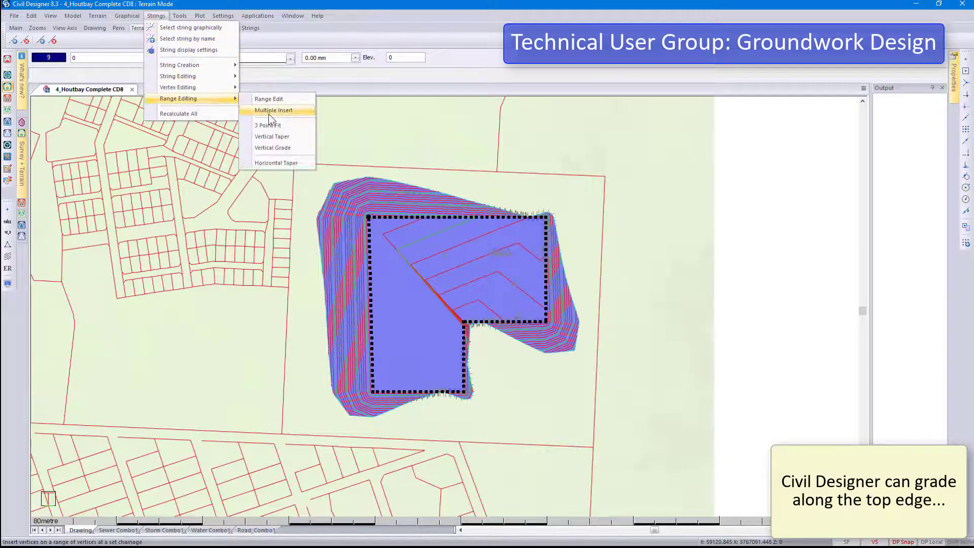
{"action": "left_click", "coordinate": [278, 146]}
{"action": "left_click", "coordinate": [369, 213]}
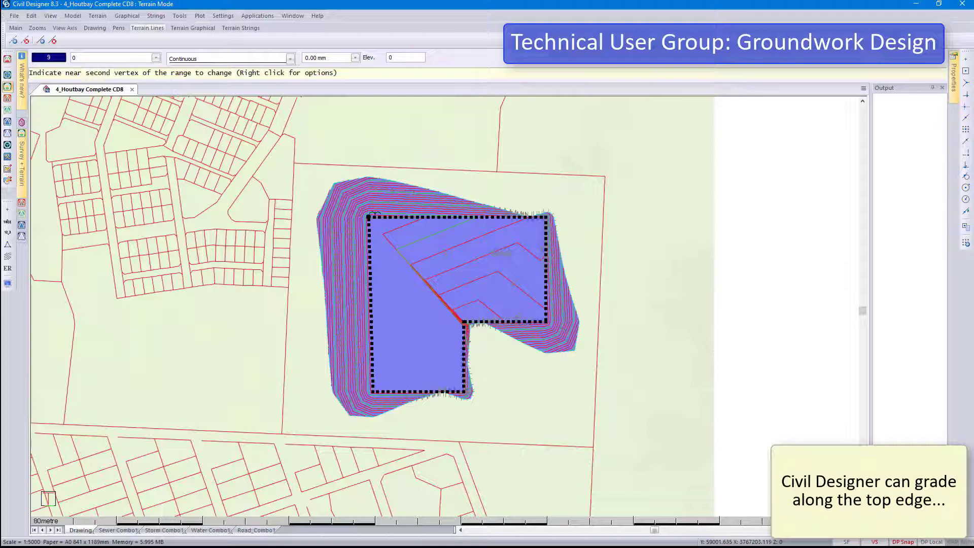
{"action": "left_click", "coordinate": [469, 315]}
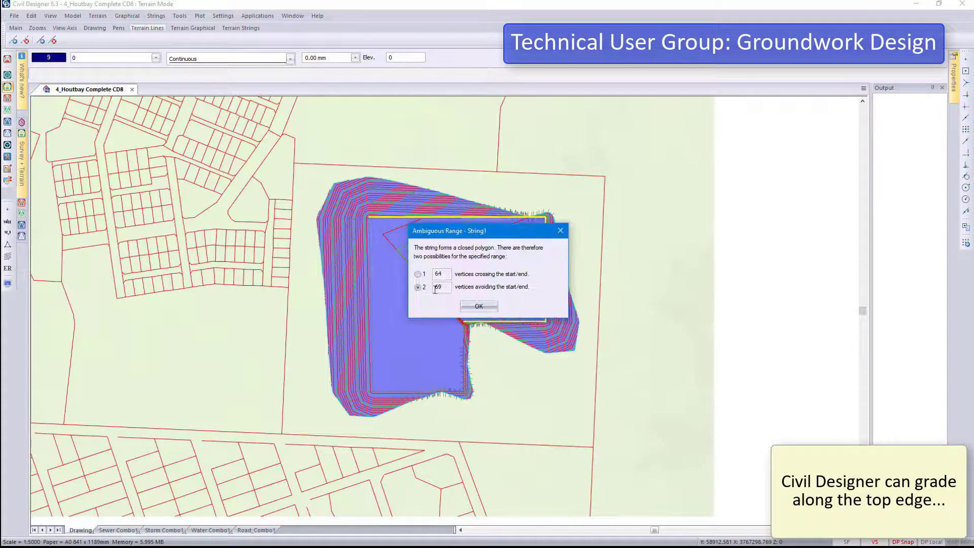
{"action": "left_click", "coordinate": [417, 275]}
{"action": "left_click", "coordinate": [476, 306]}
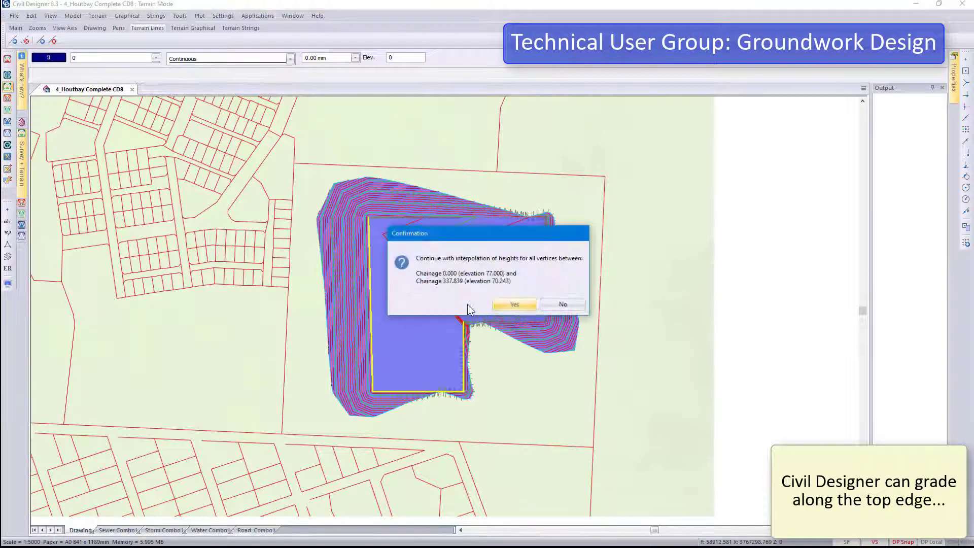
{"action": "left_click", "coordinate": [508, 306]}
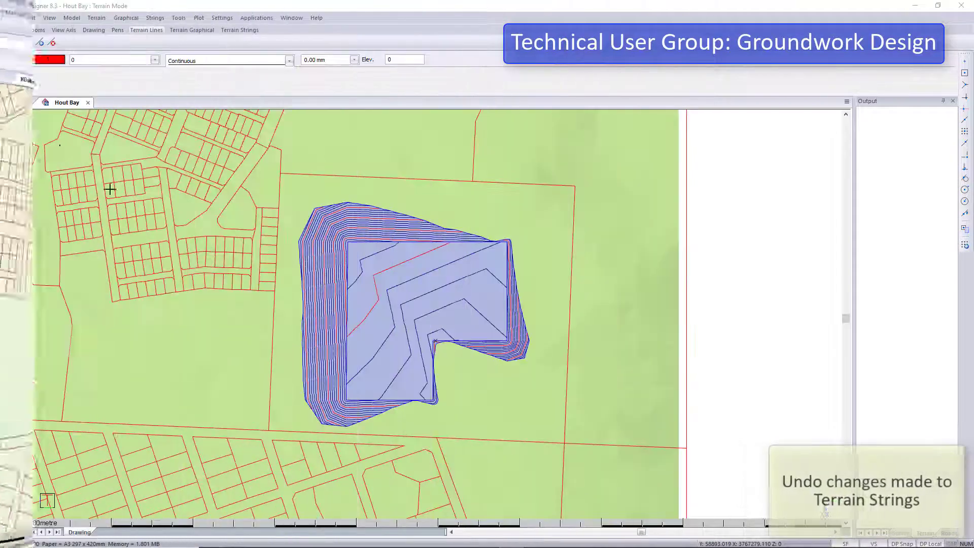
Leave terrain mode and undo the previous terrain string changes
{"action": "left_click", "coordinate": [6, 61]}
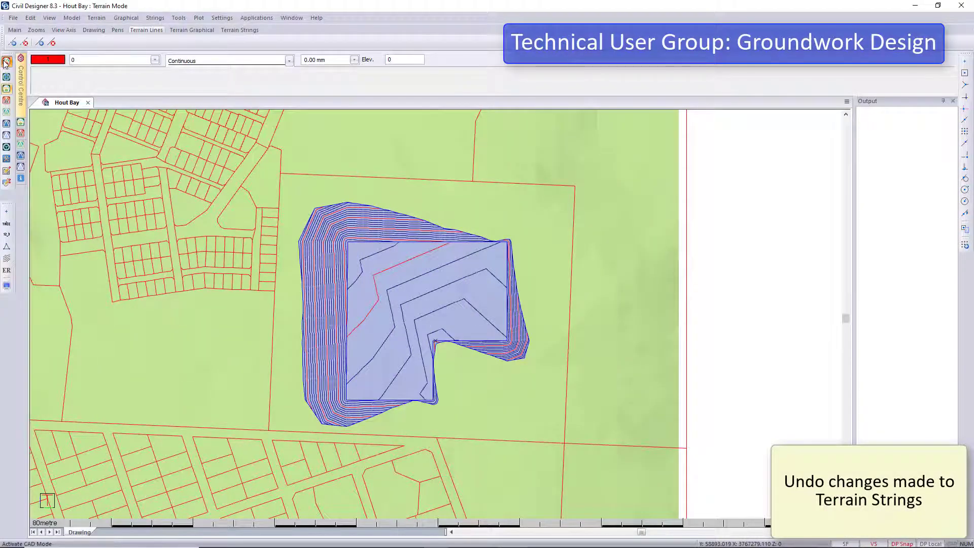
{"action": "left_click", "coordinate": [30, 18]}
{"action": "left_click", "coordinate": [33, 29]}
{"action": "left_click", "coordinate": [31, 17]}
{"action": "left_click", "coordinate": [33, 29]}
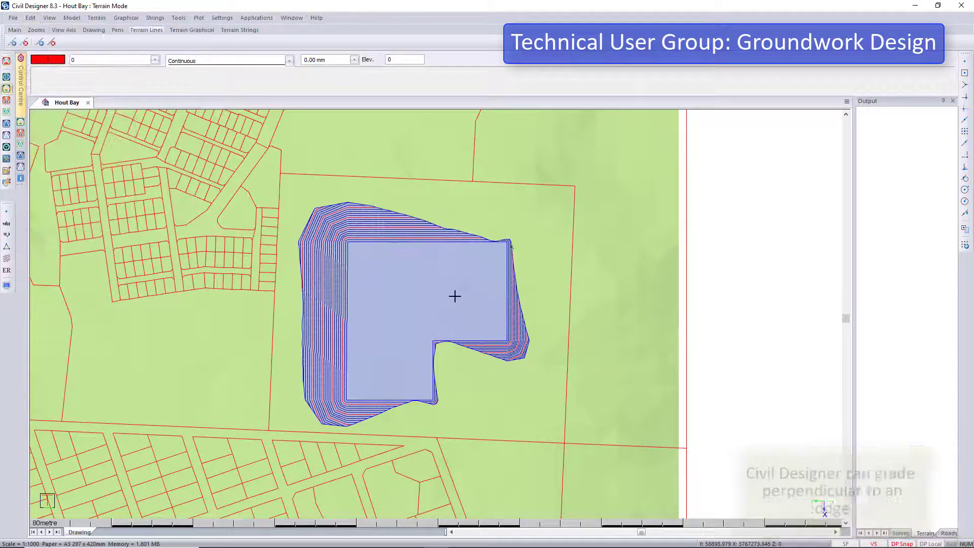
Select the platform string and start a crossfall using its top edge as reference range
{"action": "left_click", "coordinate": [454, 296]}
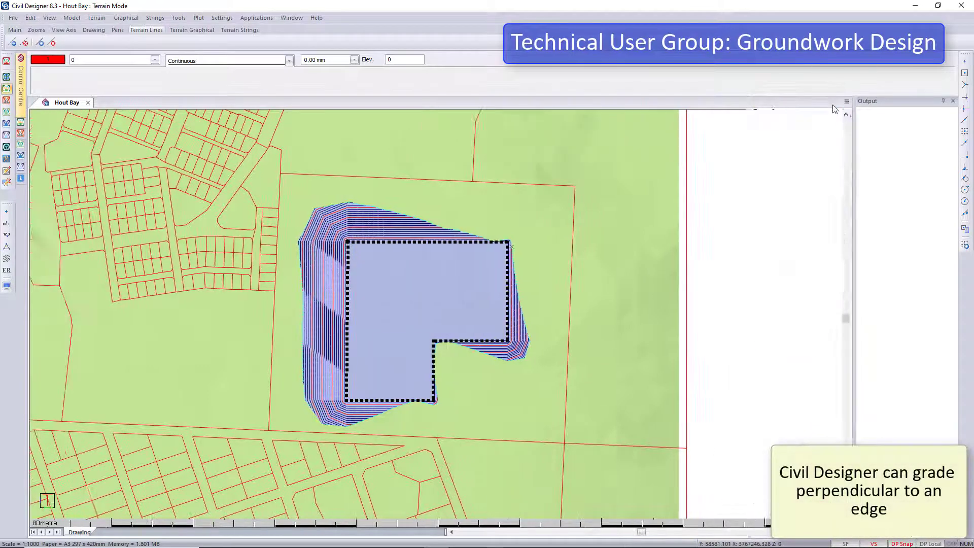
{"action": "left_click", "coordinate": [154, 17]}
{"action": "mouse_move", "coordinate": [188, 82]}
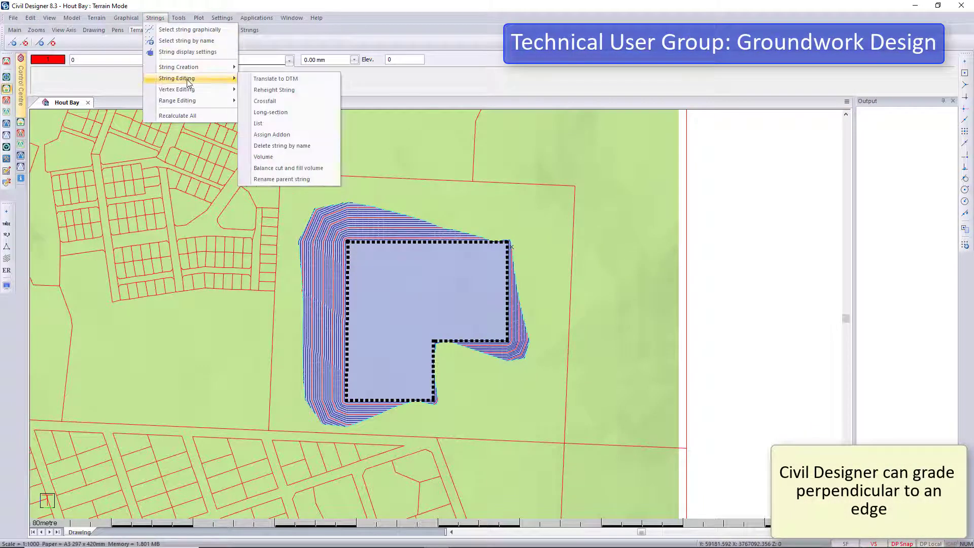
{"action": "mouse_move", "coordinate": [193, 101]}
{"action": "left_click", "coordinate": [268, 101]}
{"action": "left_click", "coordinate": [350, 238]}
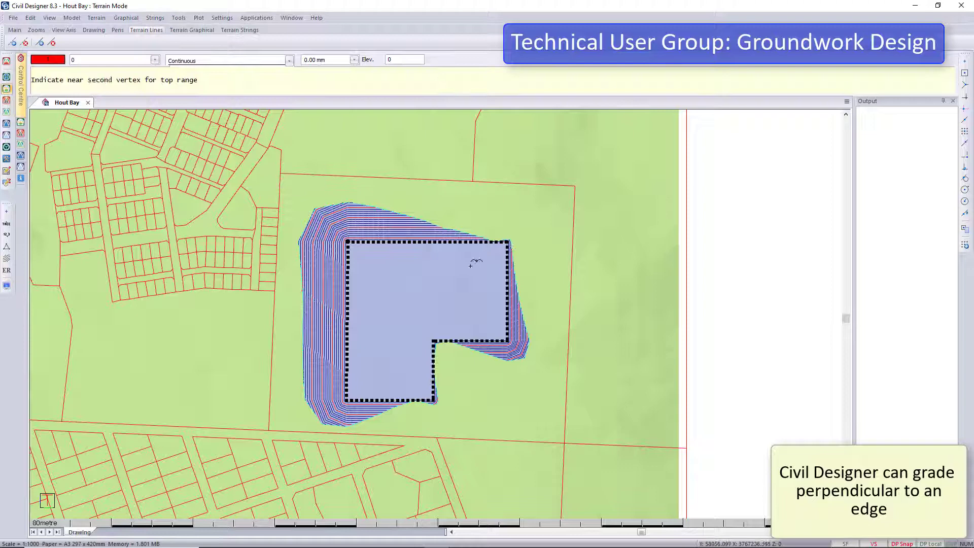
{"action": "left_click", "coordinate": [510, 240]}
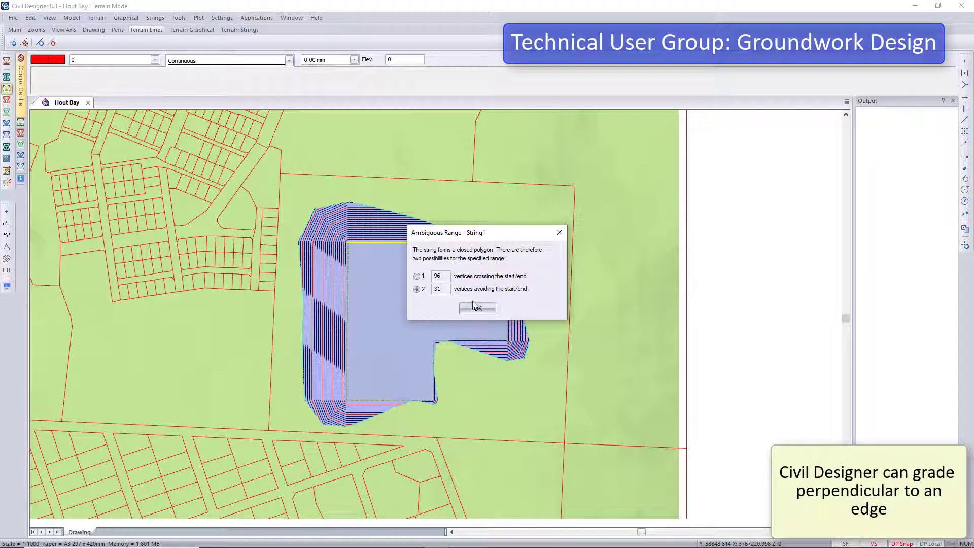
{"action": "left_click", "coordinate": [476, 308]}
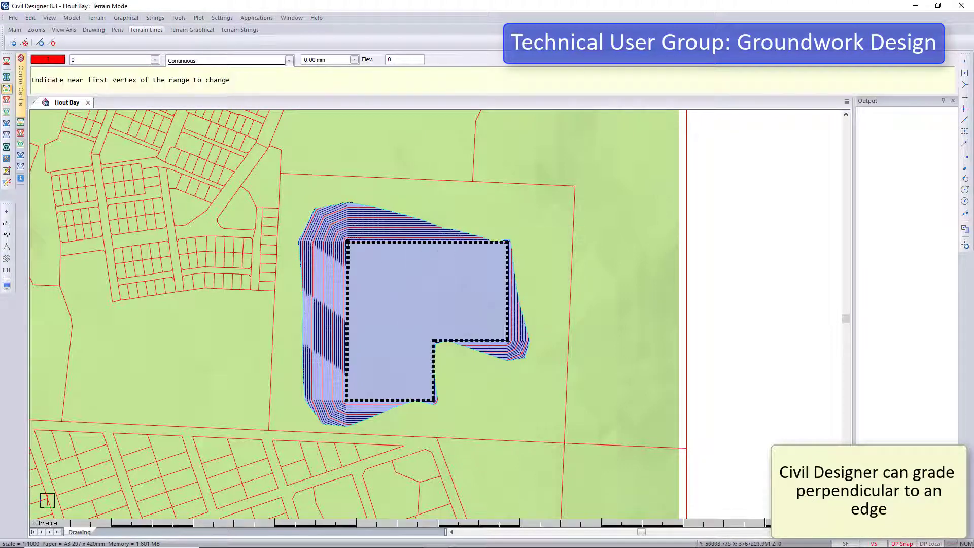
Pick the range to regrade and apply a -2.000% crossfall
{"action": "left_click", "coordinate": [355, 239]}
{"action": "left_click", "coordinate": [515, 237]}
{"action": "left_click_drag", "start_coordinate": [509, 227], "coordinate": [662, 184]}
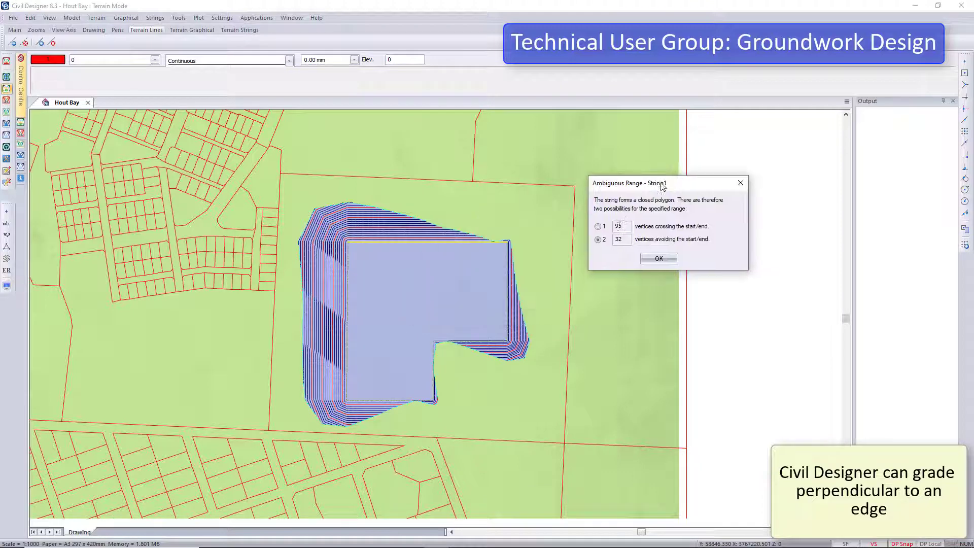
{"action": "left_click", "coordinate": [658, 258]}
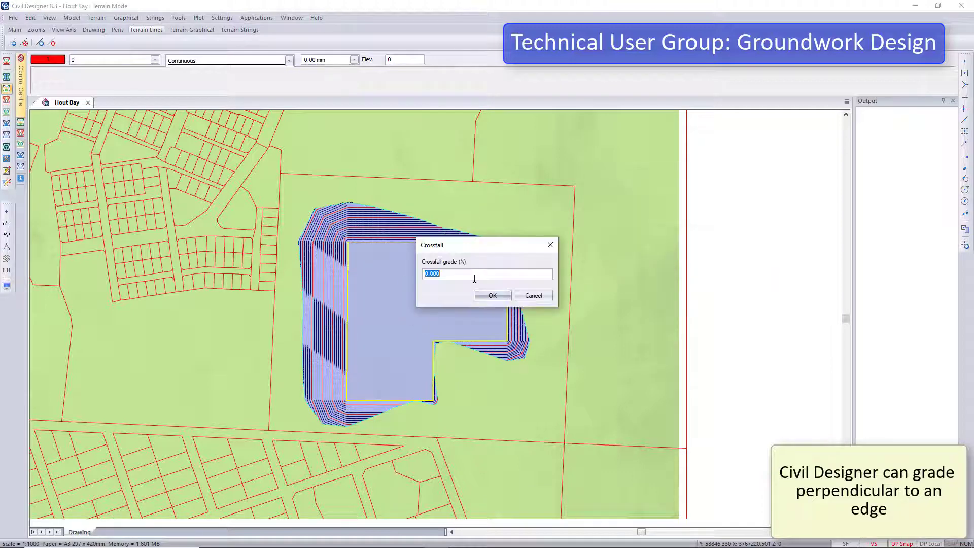
{"action": "type", "text": "-2.000"}
{"action": "left_click", "coordinate": [496, 295]}
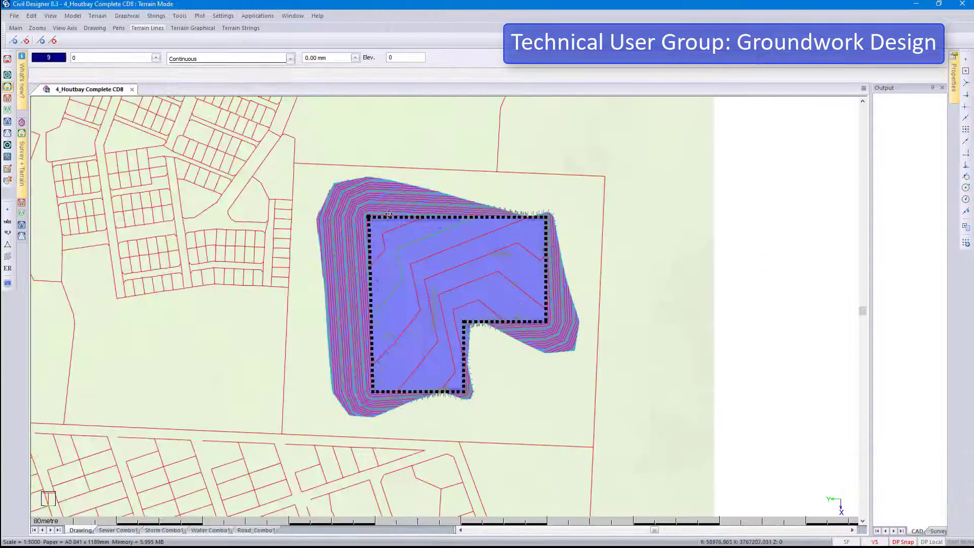
Compute platform volumes against the Natural Ground Line with 0.150 topsoil and 93% compaction
{"action": "left_click", "coordinate": [157, 15]}
{"action": "mouse_move", "coordinate": [183, 80]}
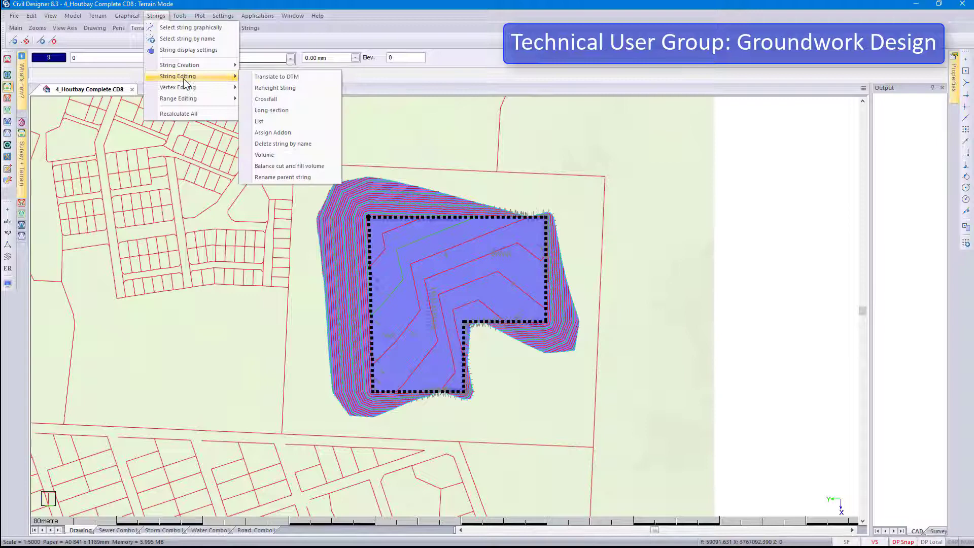
{"action": "left_click", "coordinate": [282, 152]}
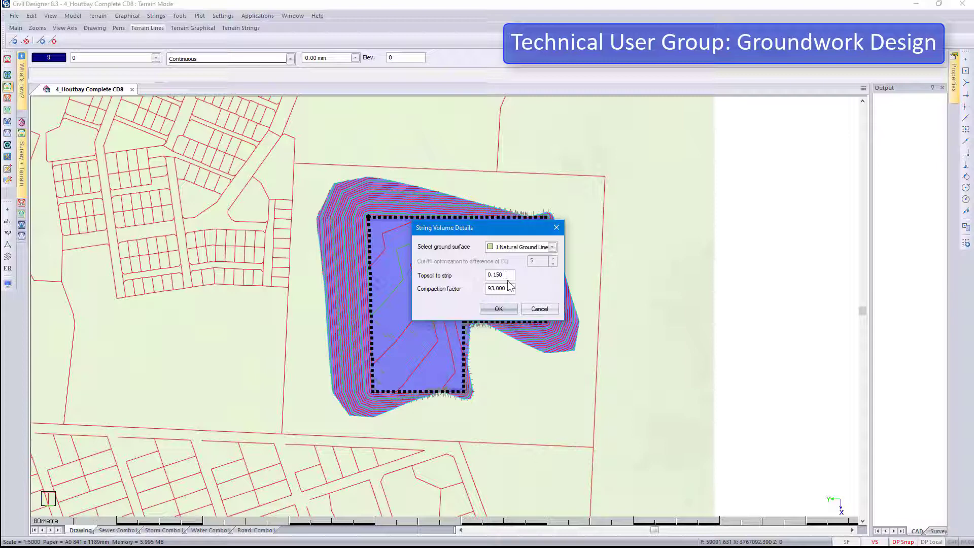
{"action": "left_click", "coordinate": [511, 308]}
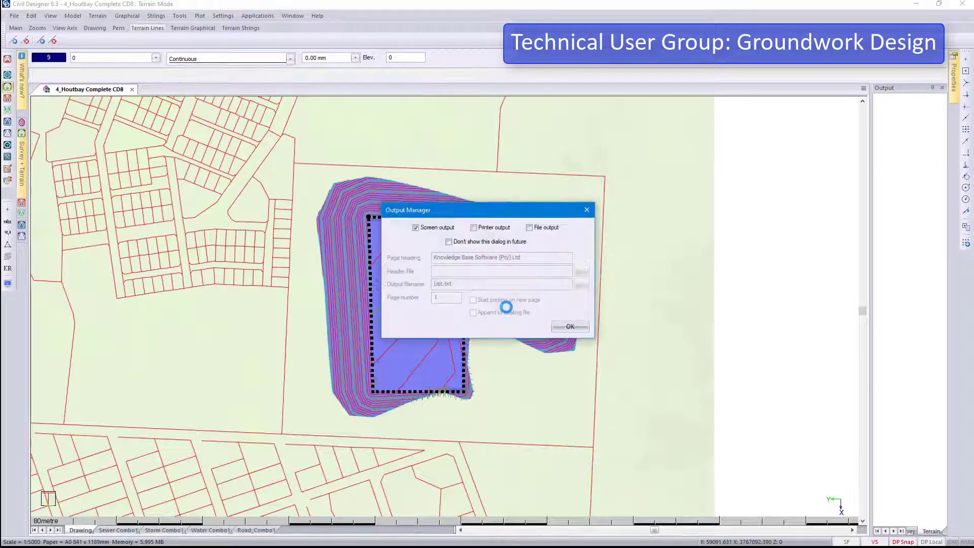
{"action": "left_click", "coordinate": [559, 329]}
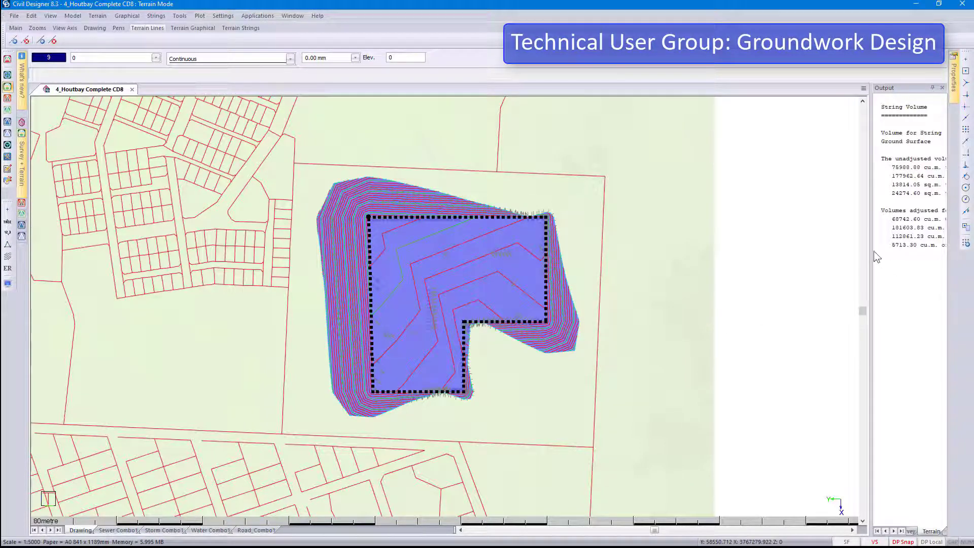
{"action": "left_click_drag", "start_coordinate": [870, 250], "coordinate": [762, 250]}
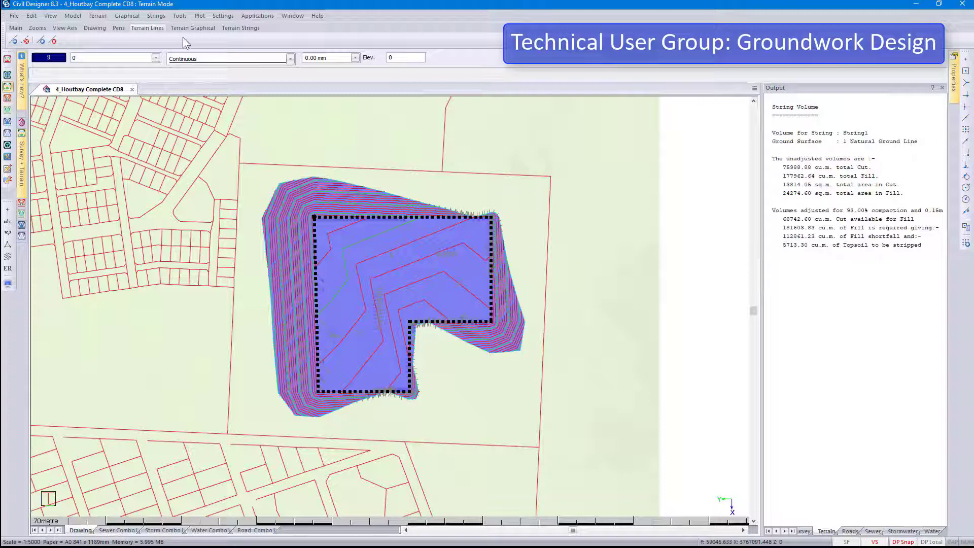
Balance cut and fill to within 5% and display the resulting volume report
{"action": "left_click", "coordinate": [156, 15]}
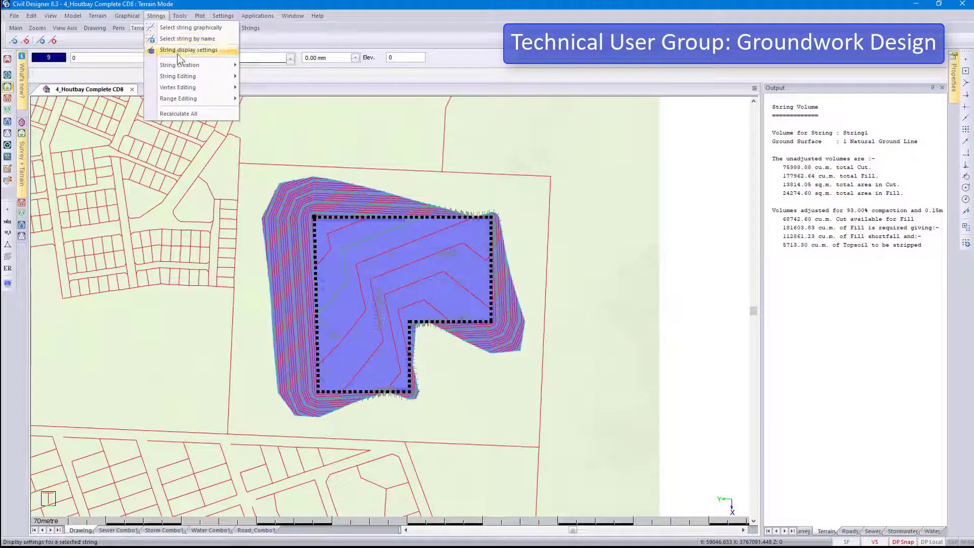
{"action": "mouse_move", "coordinate": [189, 76]}
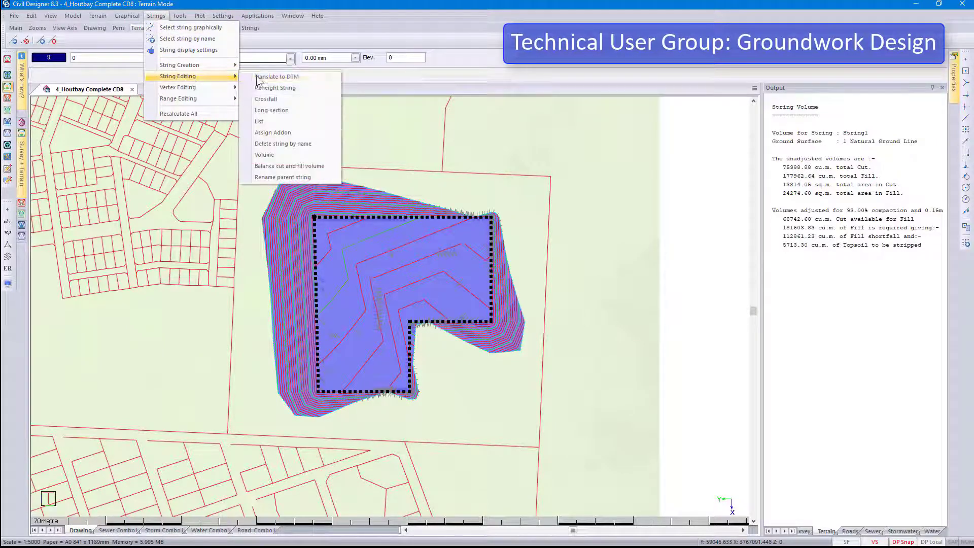
{"action": "left_click", "coordinate": [305, 168]}
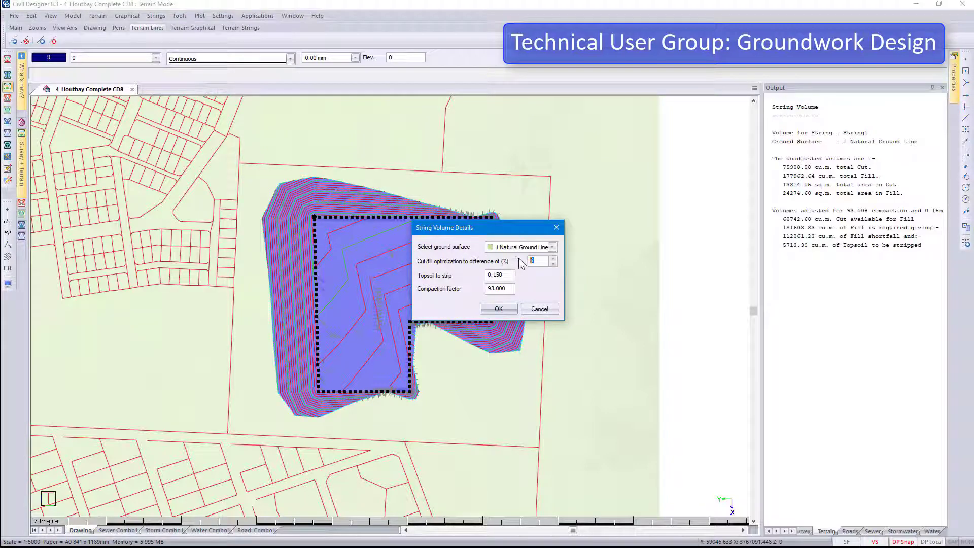
{"action": "left_click", "coordinate": [499, 309]}
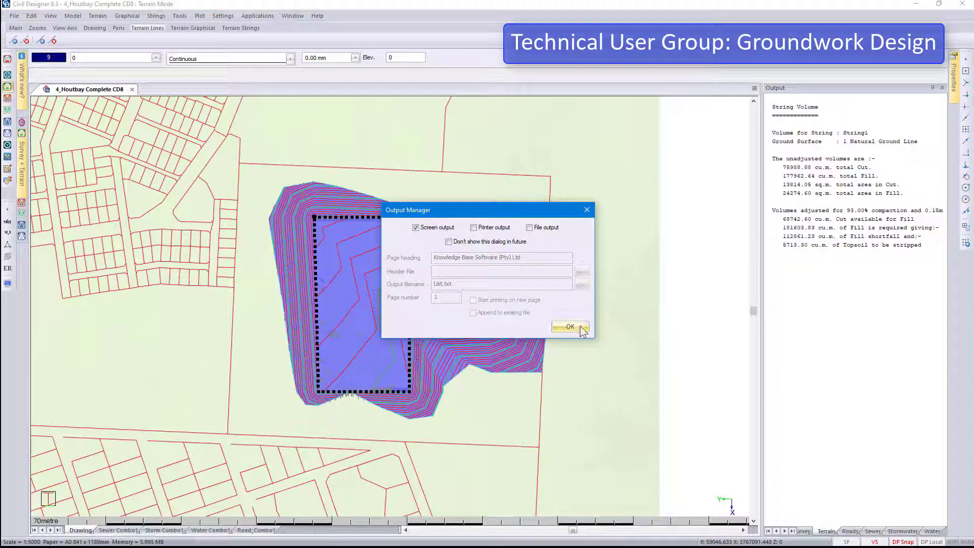
{"action": "left_click", "coordinate": [570, 327]}
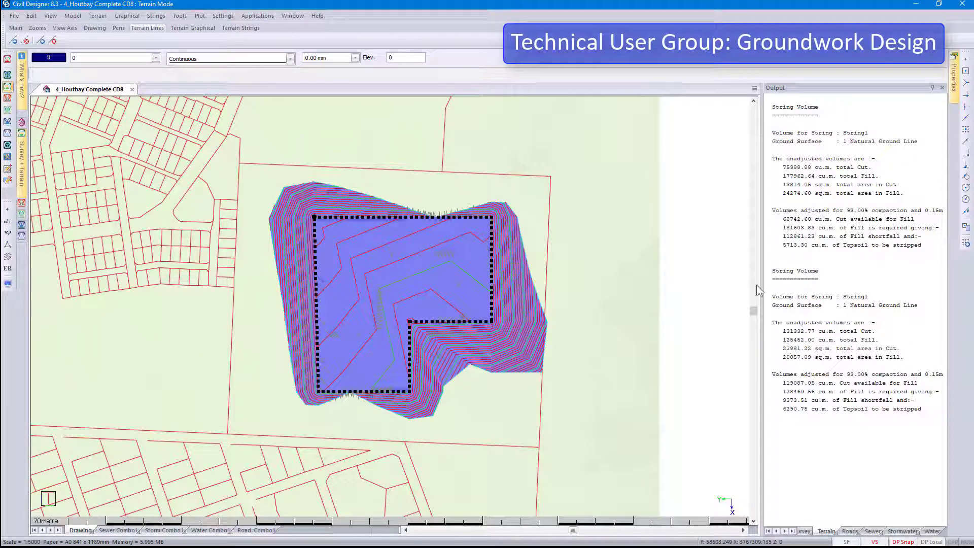
{"action": "left_click_drag", "start_coordinate": [761, 280], "coordinate": [866, 280]}
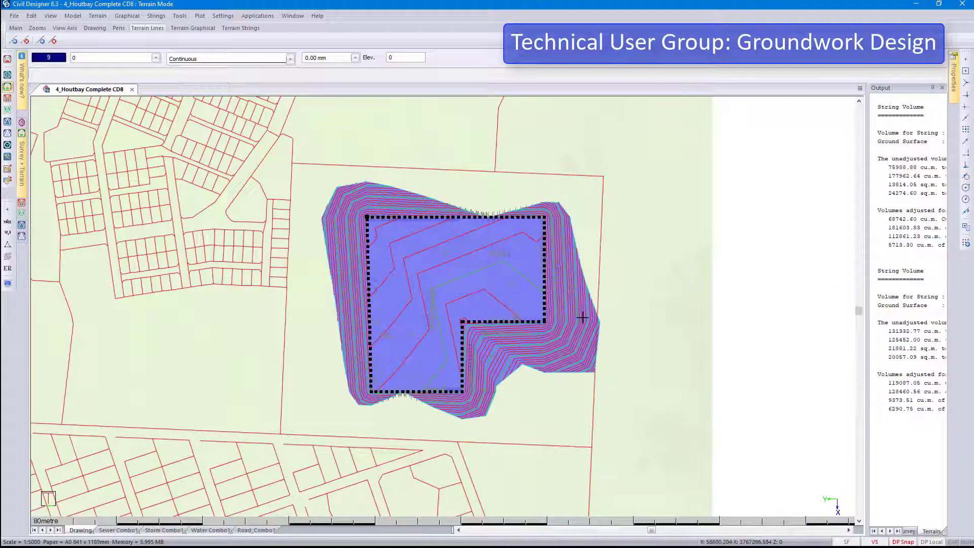
Turn off Draw contours and Draw slope arrows in String Settings, then deselect
{"action": "left_click", "coordinate": [8, 284]}
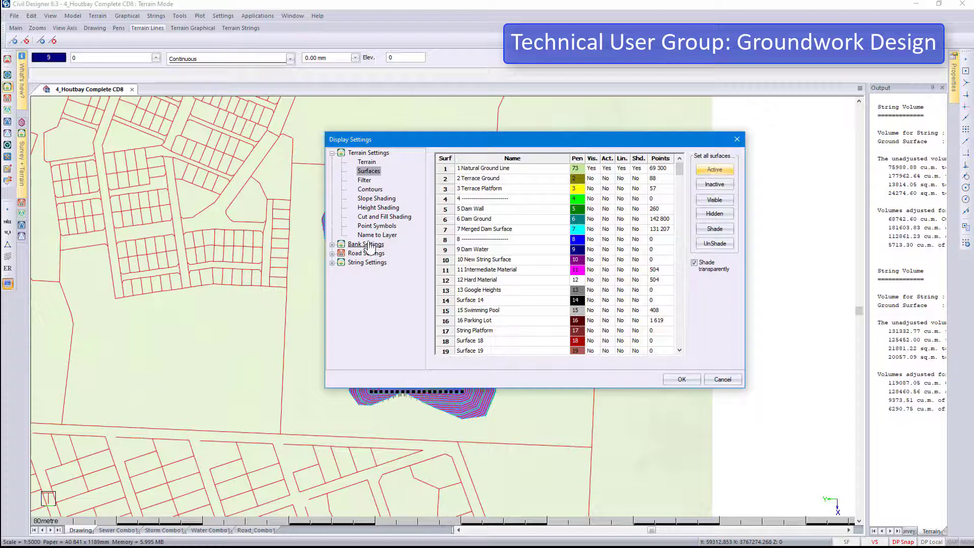
{"action": "left_click", "coordinate": [367, 263]}
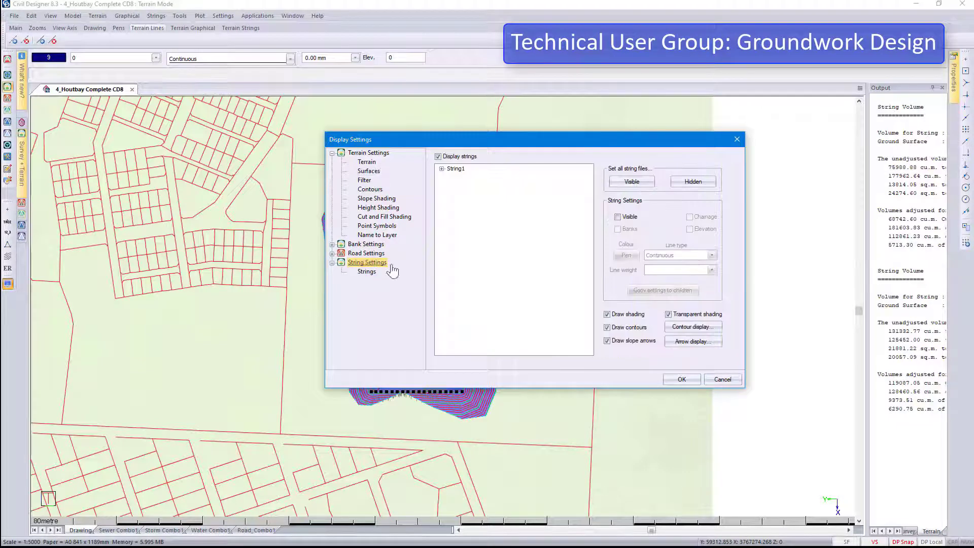
{"action": "left_click", "coordinate": [609, 328]}
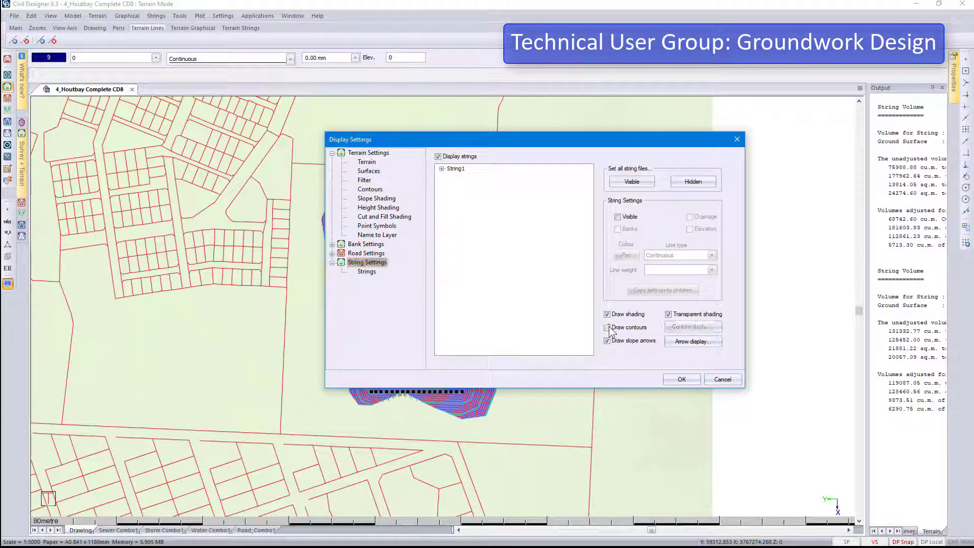
{"action": "left_click", "coordinate": [607, 342]}
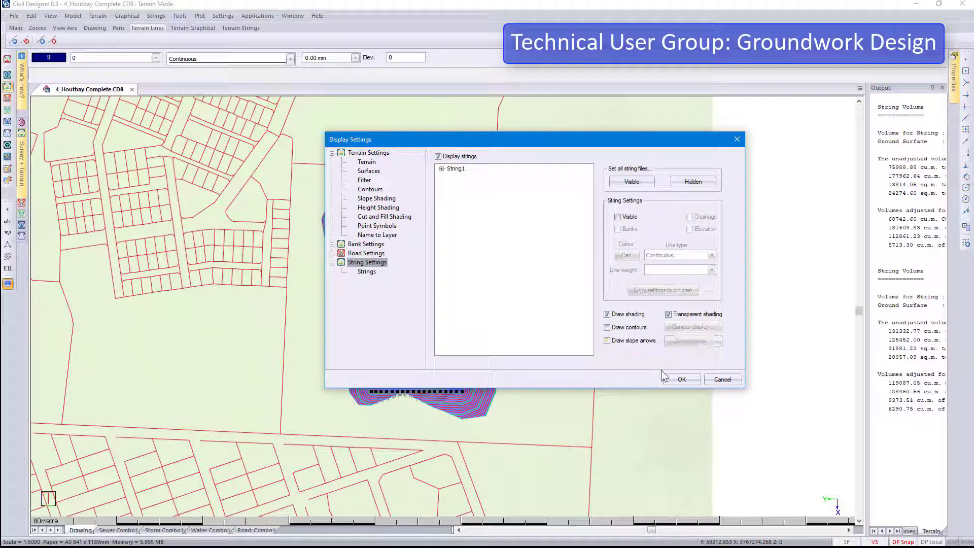
{"action": "left_click", "coordinate": [681, 380]}
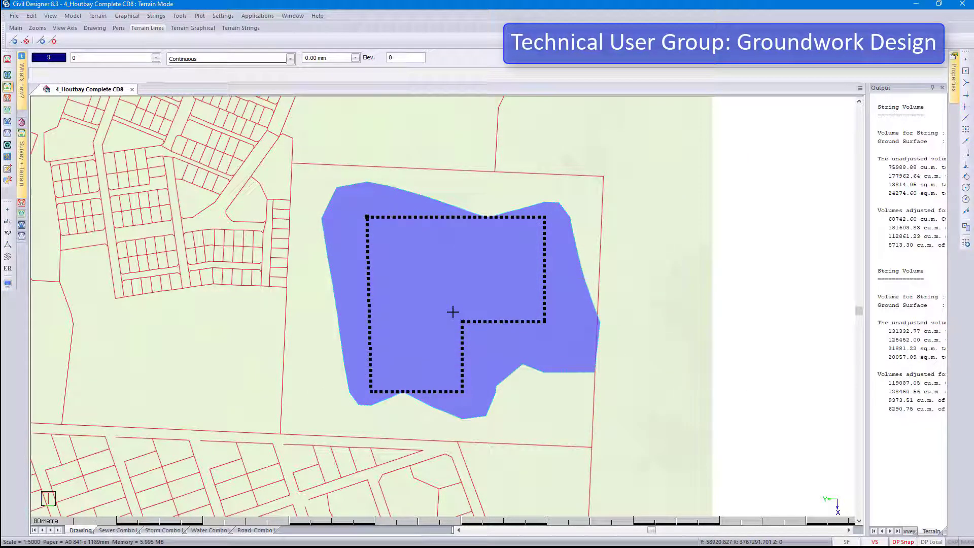
{"action": "key", "text": "Escape"}
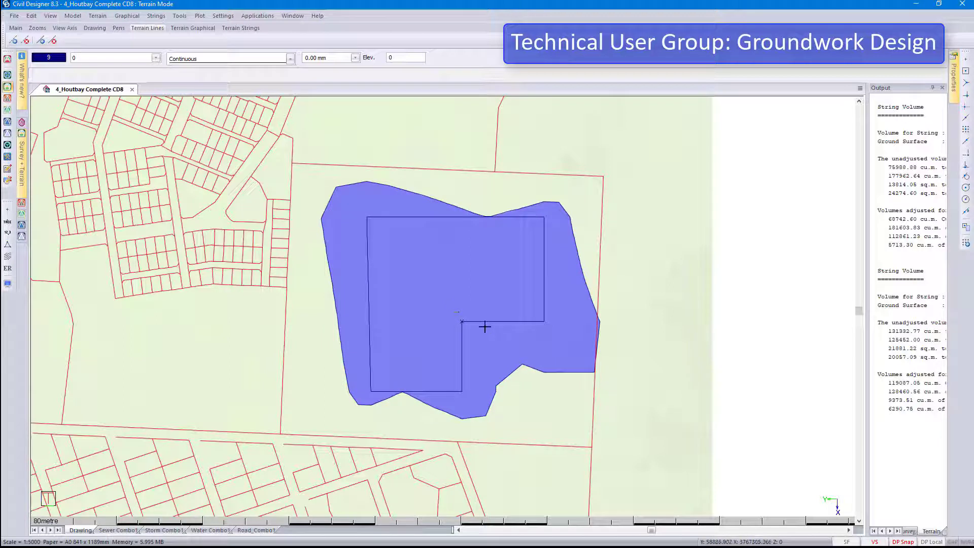
Define String2 to interpolate on 1 Natural Ground Line with a constant 10 added
{"action": "left_click", "coordinate": [156, 16]}
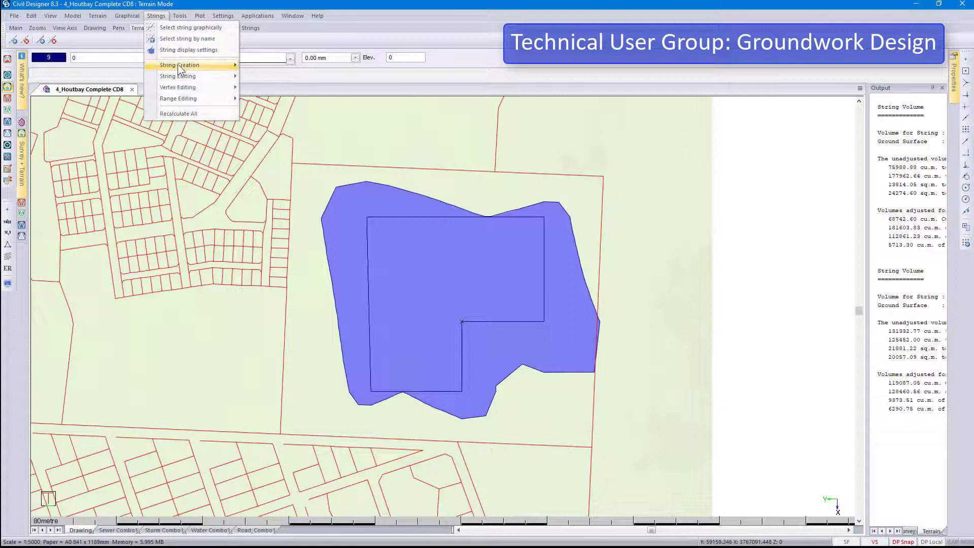
{"action": "mouse_move", "coordinate": [178, 68]}
{"action": "left_click", "coordinate": [262, 66]}
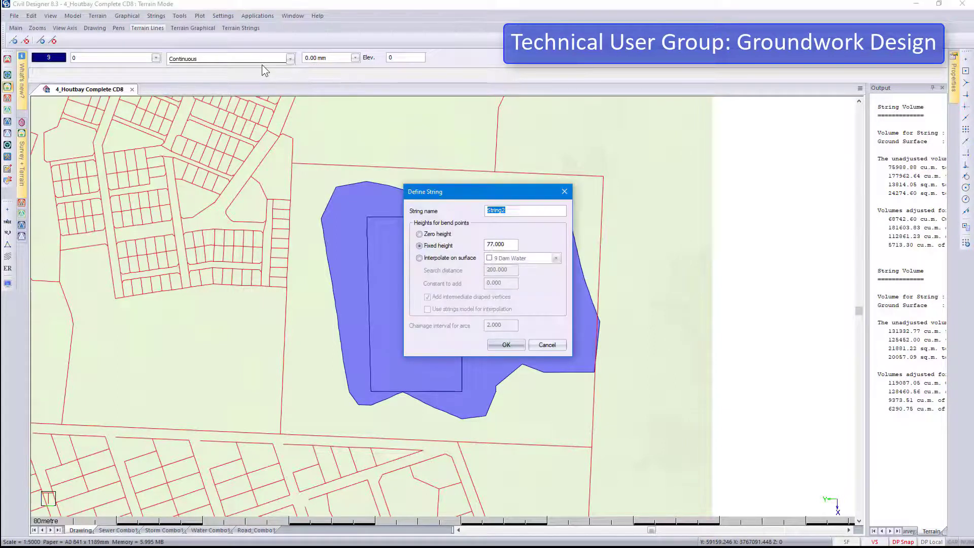
{"action": "left_click", "coordinate": [471, 260]}
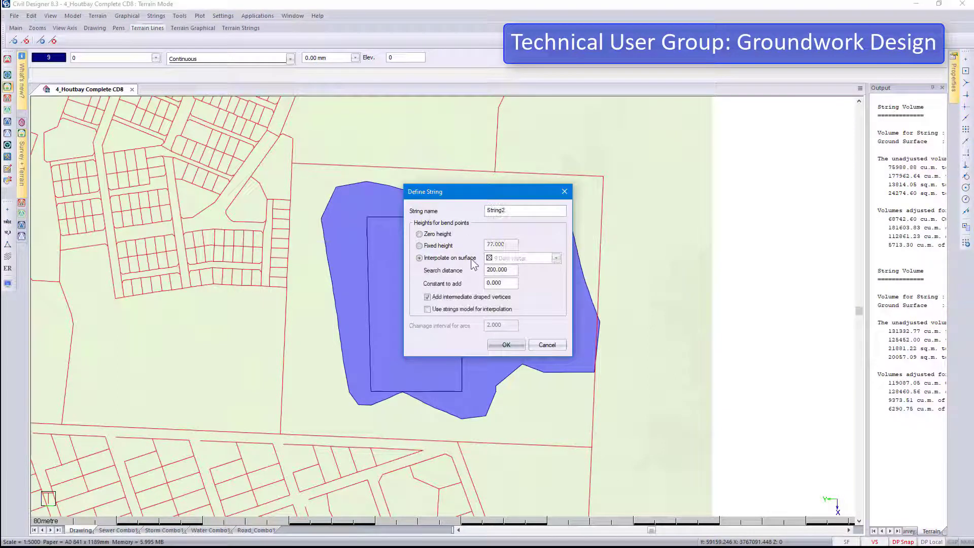
{"action": "left_click", "coordinate": [498, 258]}
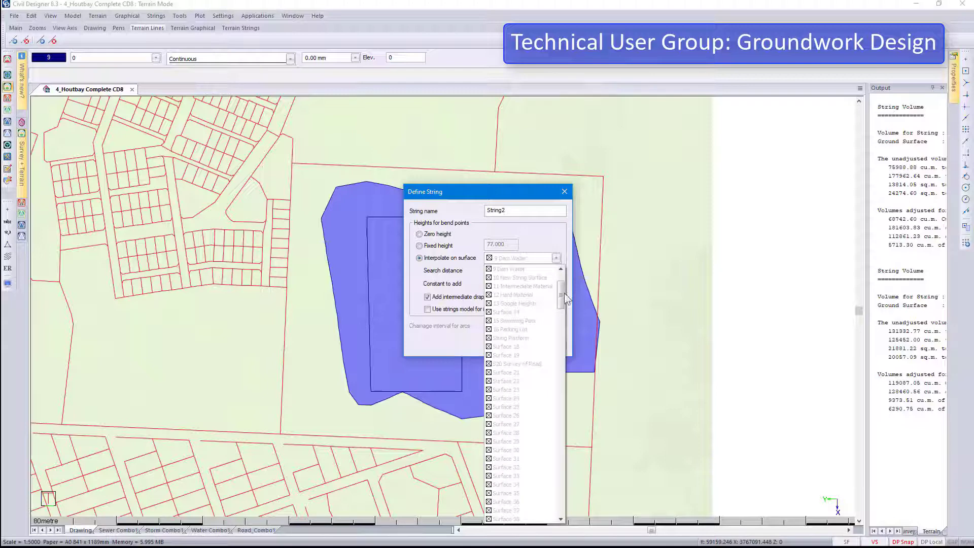
{"action": "scroll", "coordinate": [517, 273], "scroll_direction": "up", "scroll_amount": 3}
{"action": "left_click", "coordinate": [517, 270]}
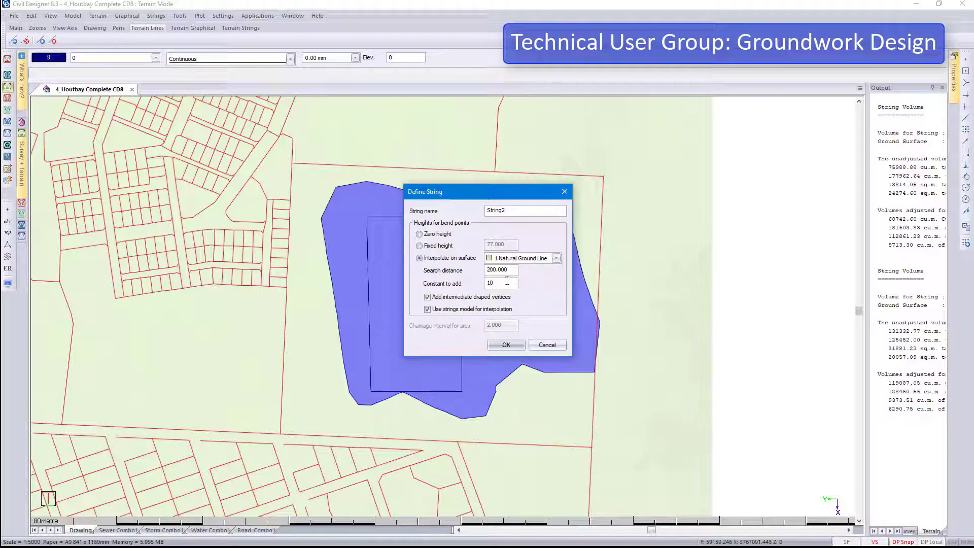
{"action": "left_click", "coordinate": [507, 282]}
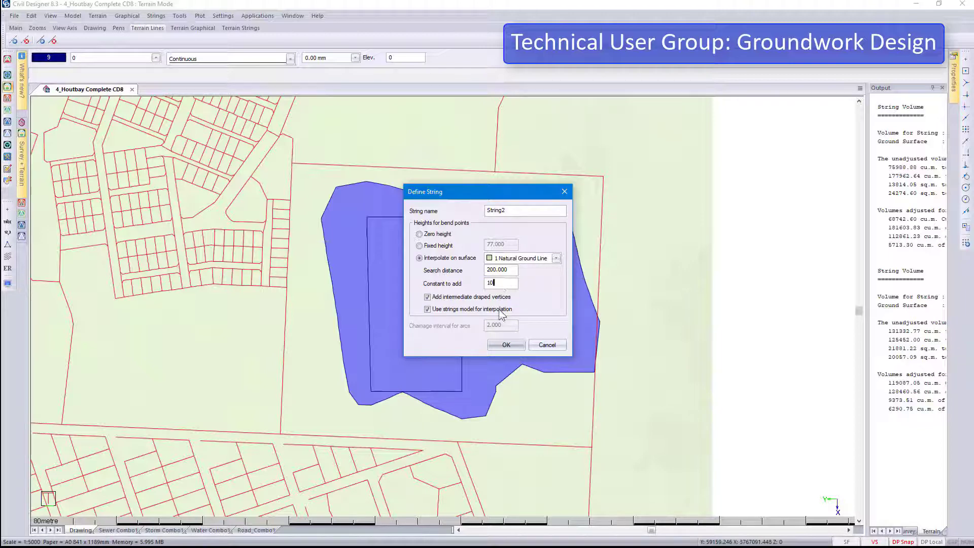
{"action": "left_click", "coordinate": [502, 345]}
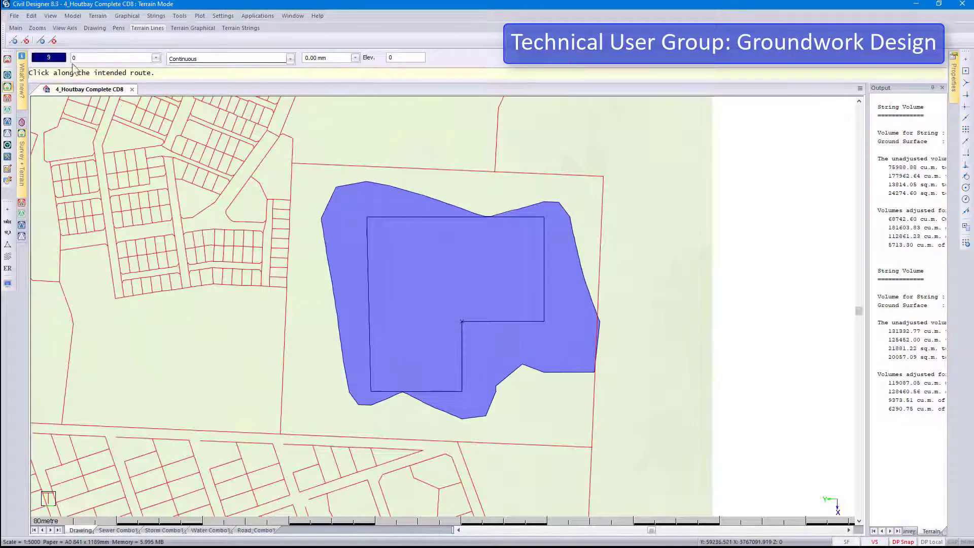
Set the new string's colour to pen 1 (red)
{"action": "left_click", "coordinate": [48, 57]}
{"action": "left_click", "coordinate": [385, 200]}
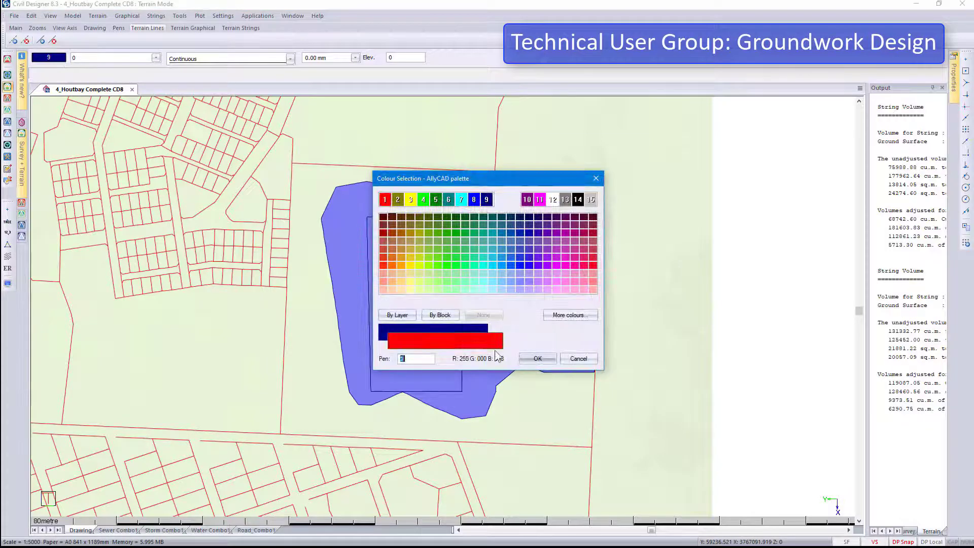
{"action": "left_click", "coordinate": [537, 358]}
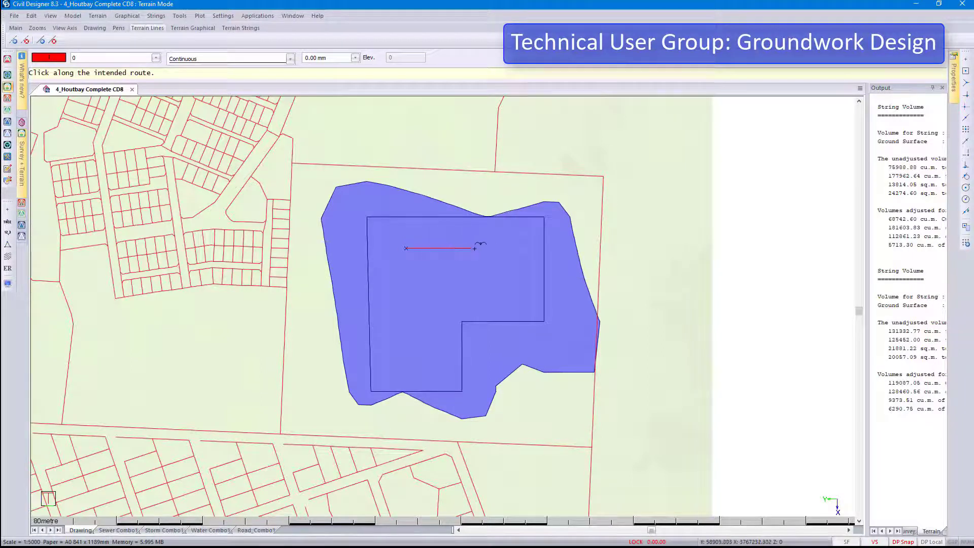
Trace the rectangle corners inside the platform and close the string into a loop
{"action": "left_click", "coordinate": [493, 290]}
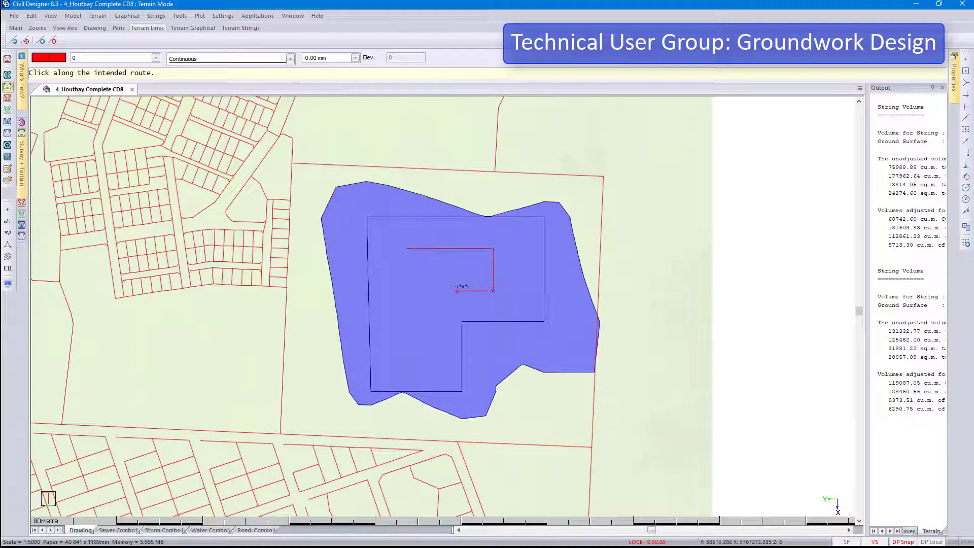
{"action": "left_click", "coordinate": [405, 290]}
{"action": "right_click", "coordinate": [408, 253]}
{"action": "left_click", "coordinate": [414, 259]}
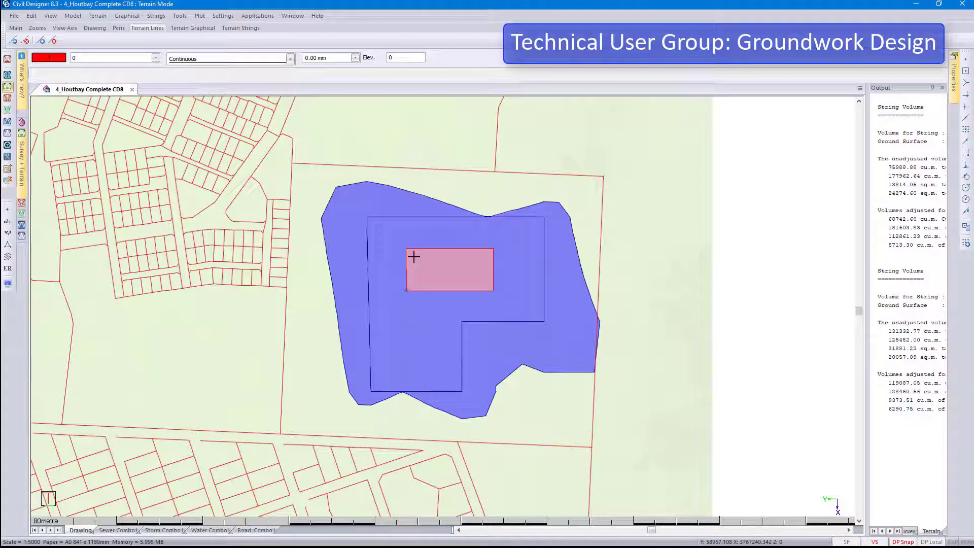
Create child string L_String2 off the rectangle's outer side, graded to ground at 1:0.150 cut and fill
{"action": "left_click", "coordinate": [156, 16]}
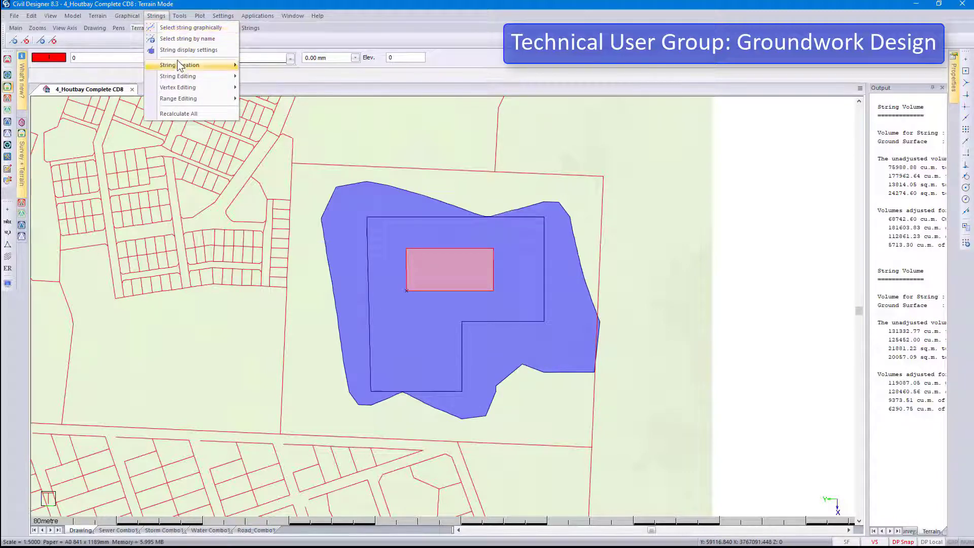
{"action": "mouse_move", "coordinate": [178, 64]}
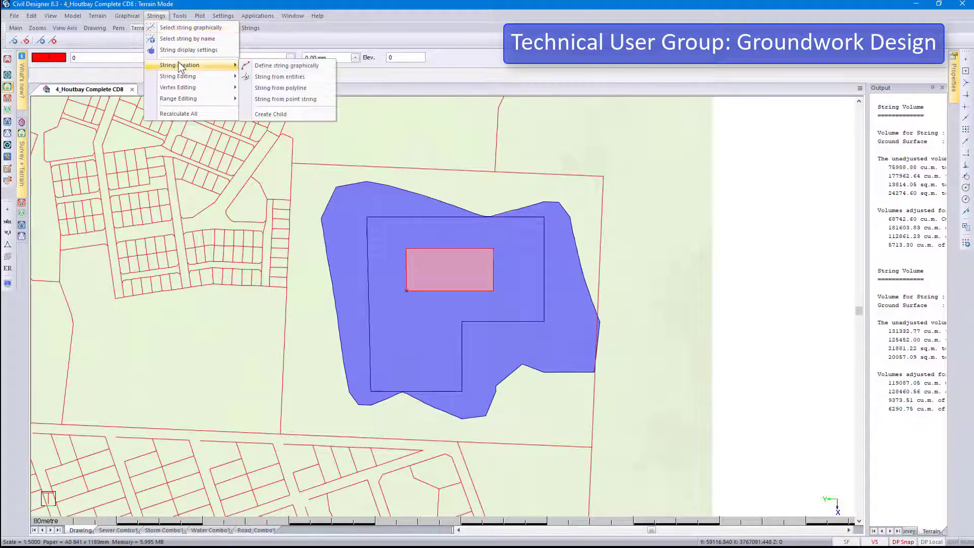
{"action": "left_click", "coordinate": [270, 114]}
{"action": "left_click", "coordinate": [396, 267]}
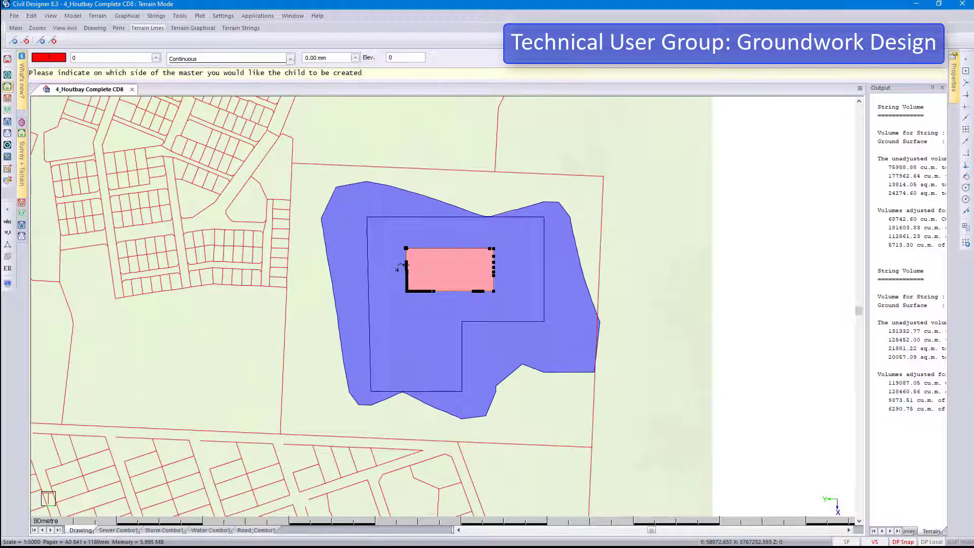
{"action": "left_click", "coordinate": [396, 268]}
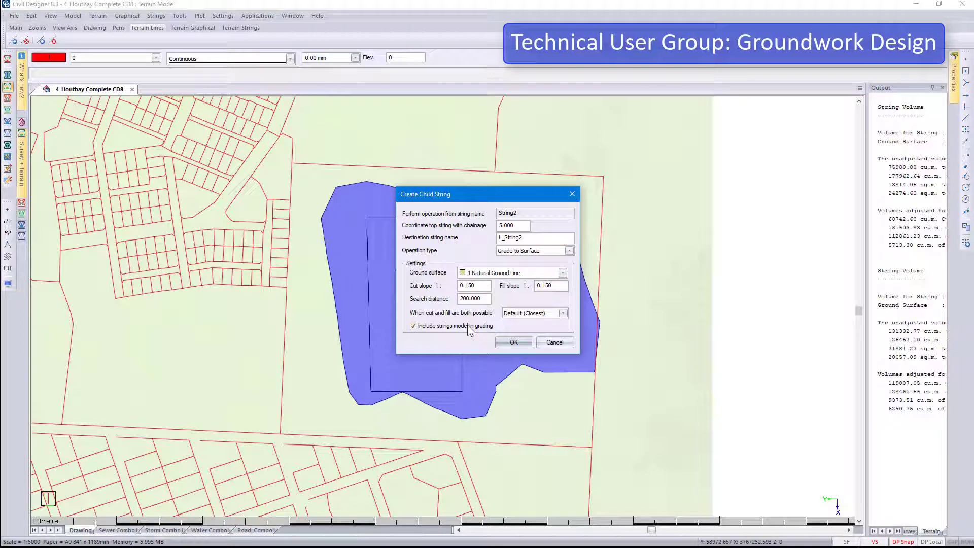
{"action": "left_click", "coordinate": [511, 341]}
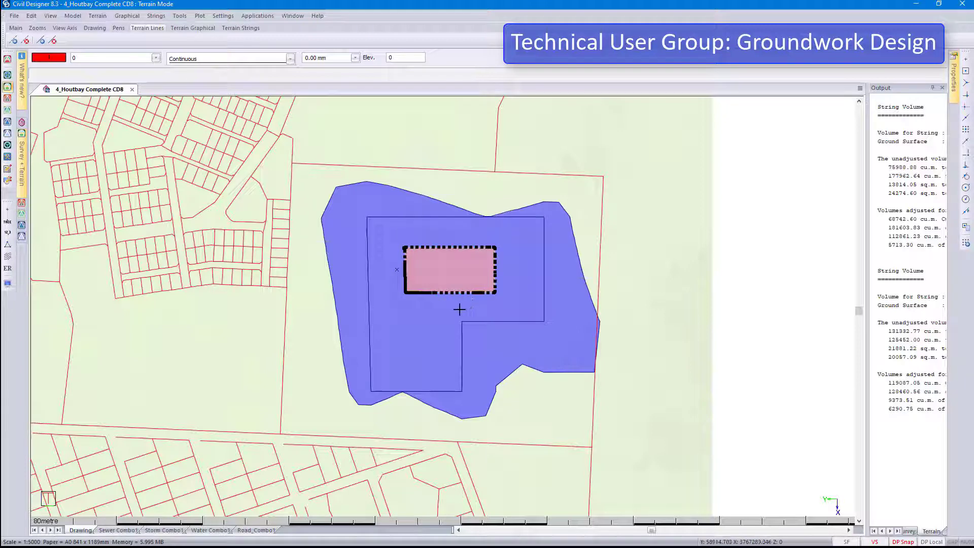
Switch to Render View, orbit and zoom around the raised rectangle, then request exit with Esc
{"action": "right_click", "coordinate": [460, 309]}
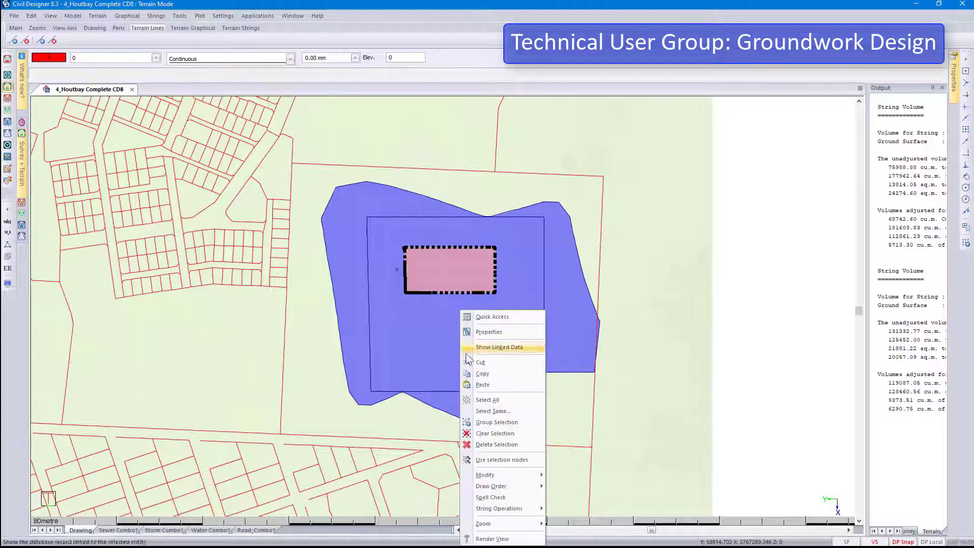
{"action": "left_click", "coordinate": [509, 539]}
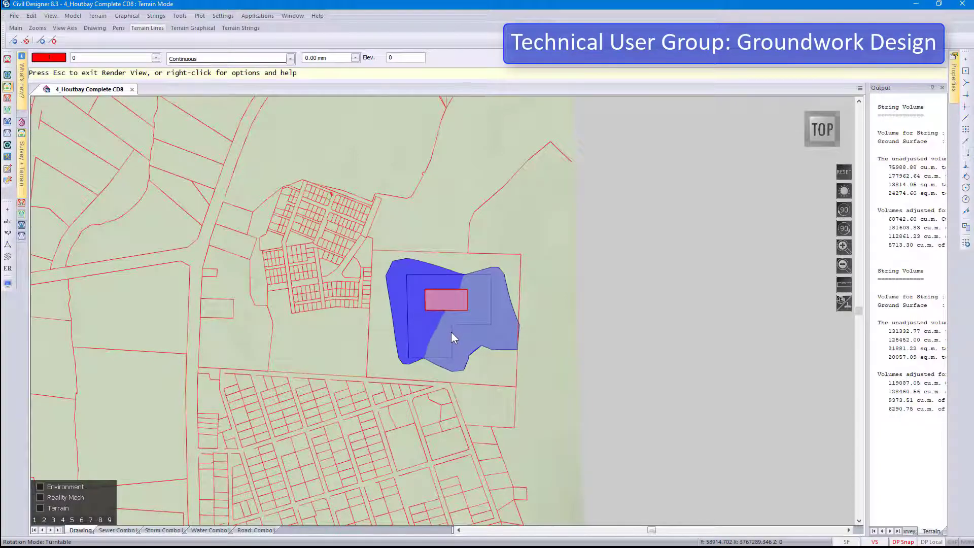
{"action": "left_click_drag", "start_coordinate": [452, 332], "coordinate": [441, 159]}
{"action": "scroll", "coordinate": [445, 307], "scroll_direction": "up", "scroll_amount": 5}
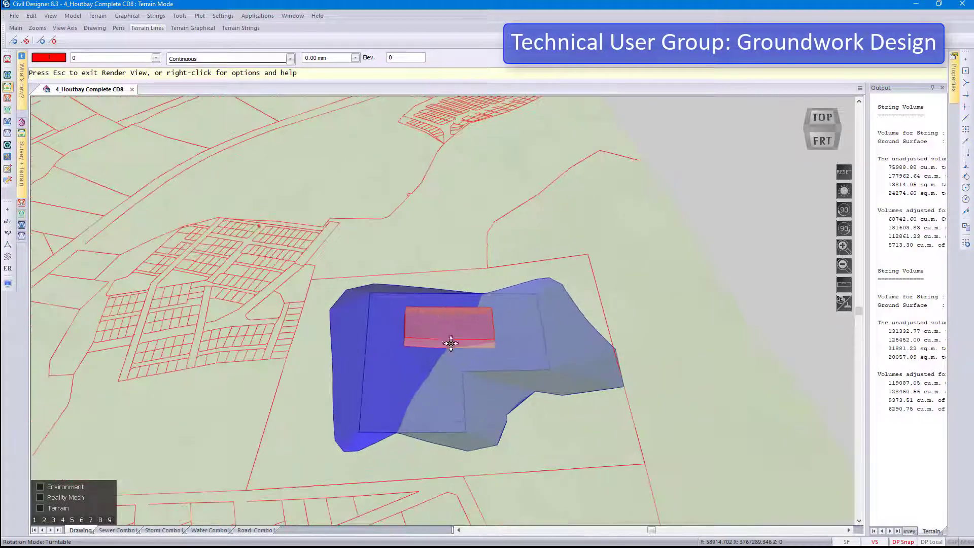
{"action": "mouse_move", "coordinate": [451, 343]}
{"action": "left_mouse_down"}
{"action": "mouse_move", "coordinate": [454, 359]}
{"action": "mouse_move", "coordinate": [545, 302]}
{"action": "mouse_move", "coordinate": [597, 219]}
{"action": "mouse_move", "coordinate": [531, 211]}
{"action": "mouse_move", "coordinate": [470, 180]}
{"action": "mouse_move", "coordinate": [416, 151]}
{"action": "mouse_move", "coordinate": [380, 108]}
{"action": "mouse_move", "coordinate": [461, 300]}
{"action": "mouse_move", "coordinate": [508, 354]}
{"action": "mouse_move", "coordinate": [576, 365]}
{"action": "left_mouse_up"}
{"action": "scroll", "coordinate": [461, 348], "scroll_direction": "up", "scroll_amount": 5}
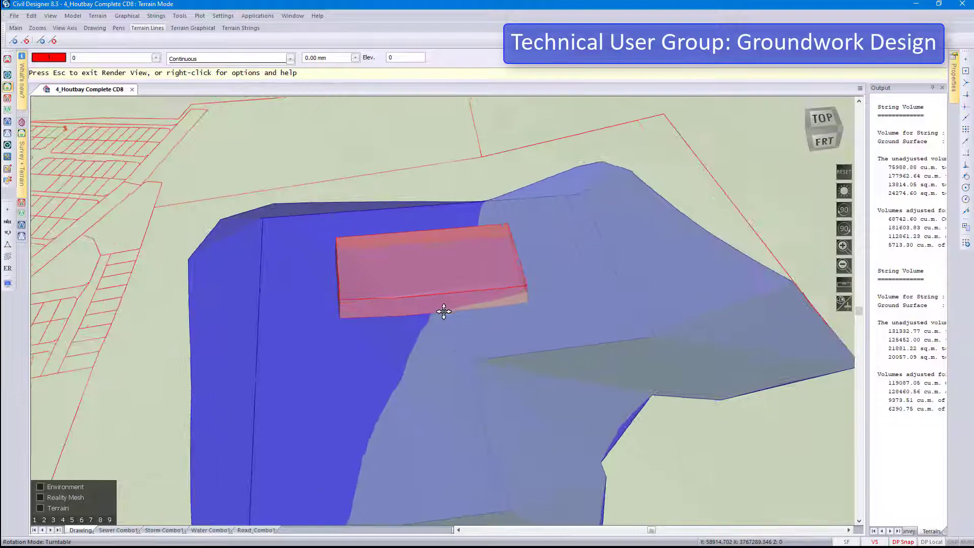
{"action": "left_click_drag", "start_coordinate": [443, 311], "coordinate": [789, 231]}
{"action": "left_click_drag", "start_coordinate": [319, 422], "coordinate": [801, 328]}
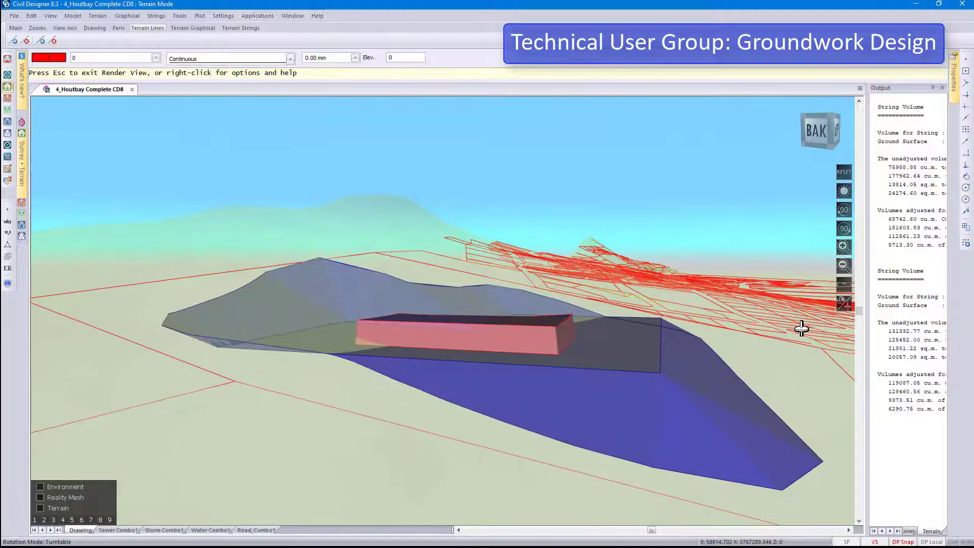
{"action": "key", "text": "Escape"}
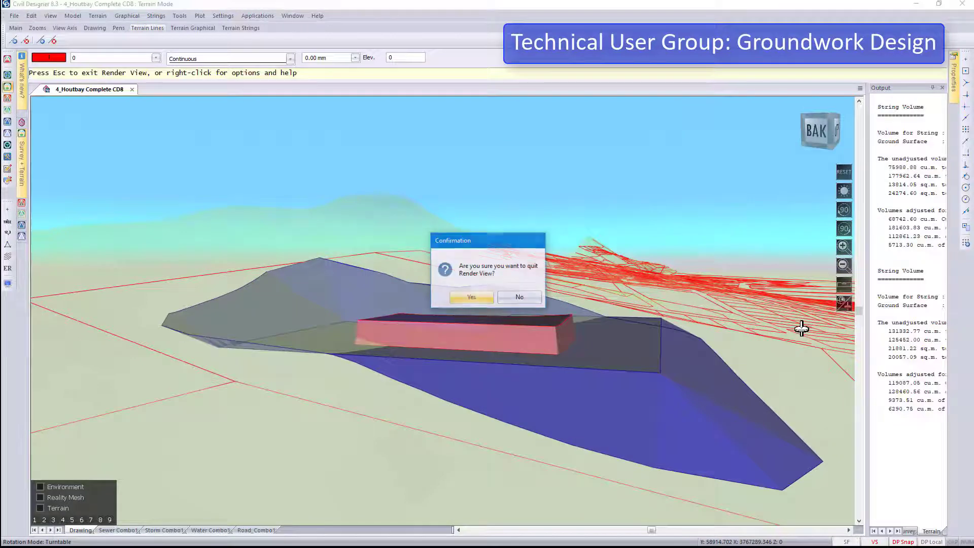
Quit Render View and start the Quick Profile Viewer with its default settings
{"action": "left_click", "coordinate": [471, 297]}
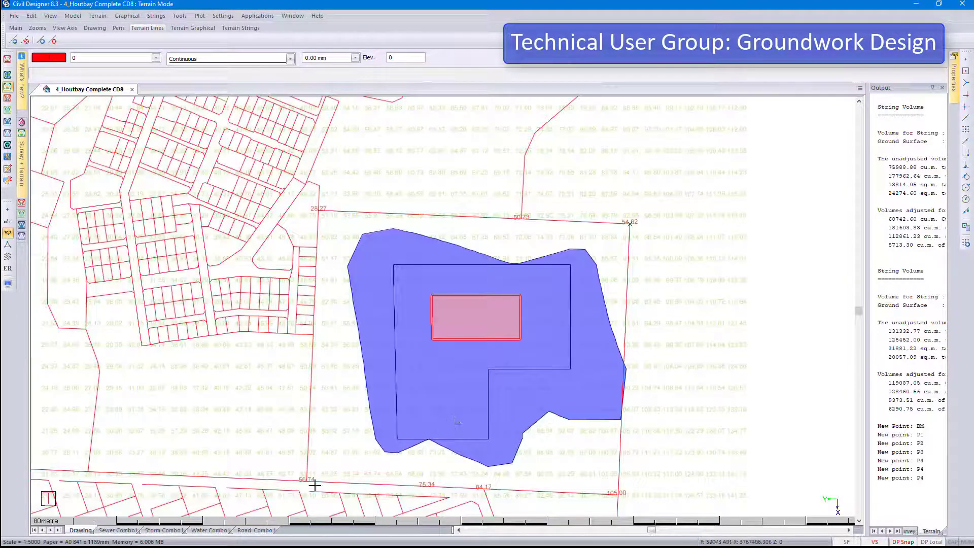
{"action": "left_click", "coordinate": [98, 16]}
{"action": "left_click", "coordinate": [129, 66]}
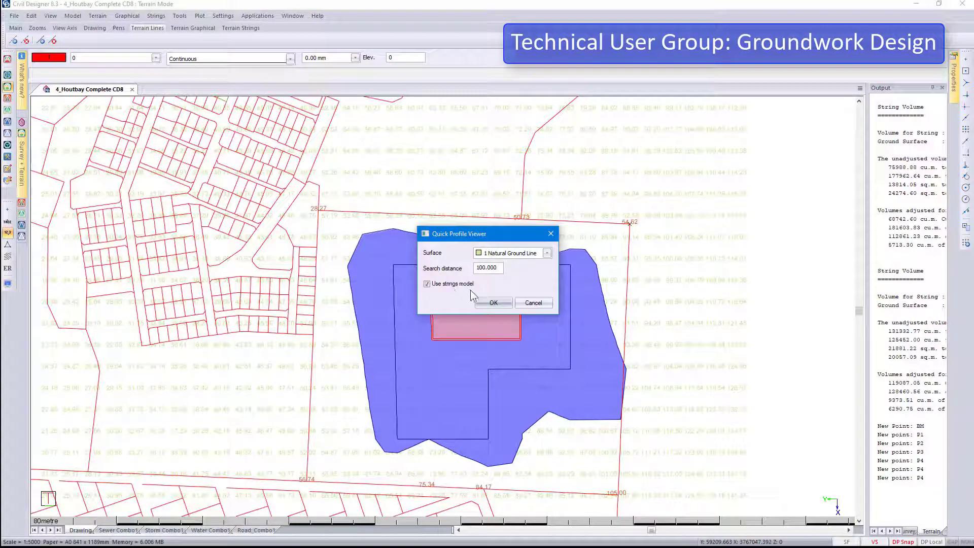
{"action": "left_click", "coordinate": [490, 303]}
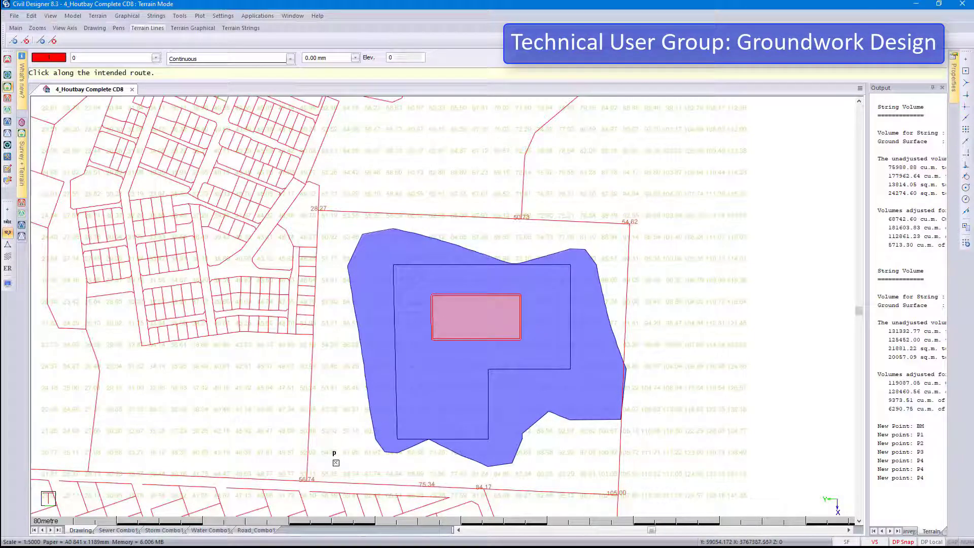
Draw a diagonal profile route from below-left of the platform to above its right side and finish it
{"action": "left_click", "coordinate": [336, 462]}
{"action": "left_click", "coordinate": [604, 238]}
{"action": "right_click", "coordinate": [604, 239]}
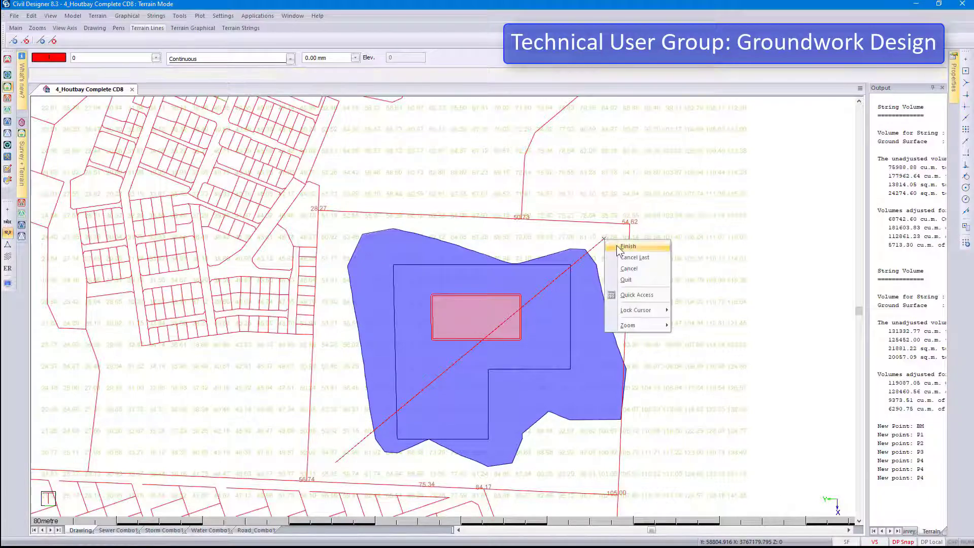
{"action": "left_click", "coordinate": [617, 246]}
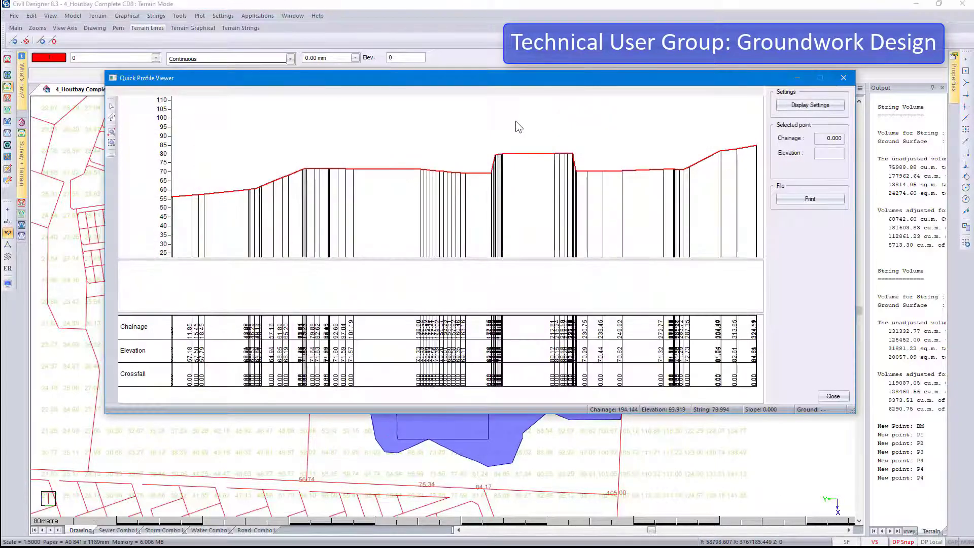
{"action": "left_click_drag", "start_coordinate": [494, 81], "coordinate": [476, 415]}
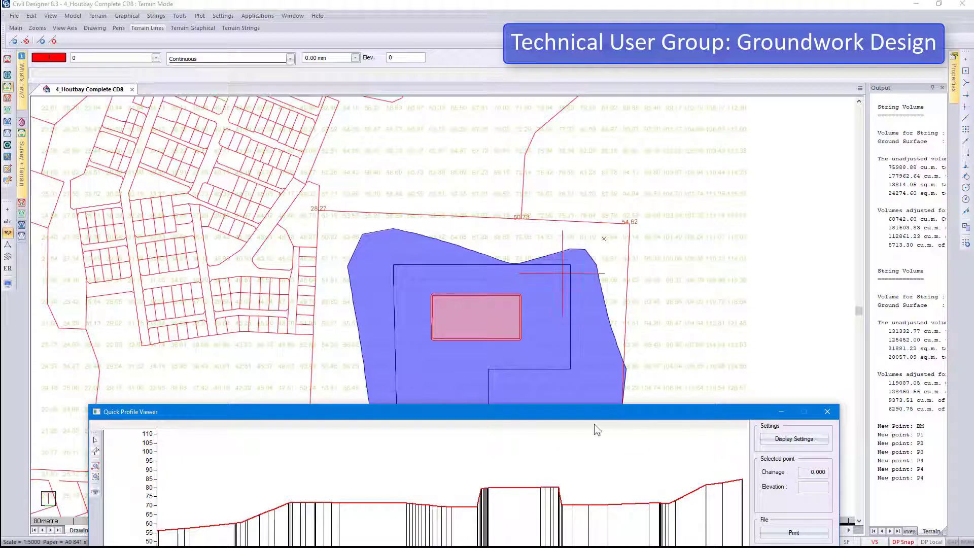
{"action": "left_click_drag", "start_coordinate": [589, 415], "coordinate": [586, 140]}
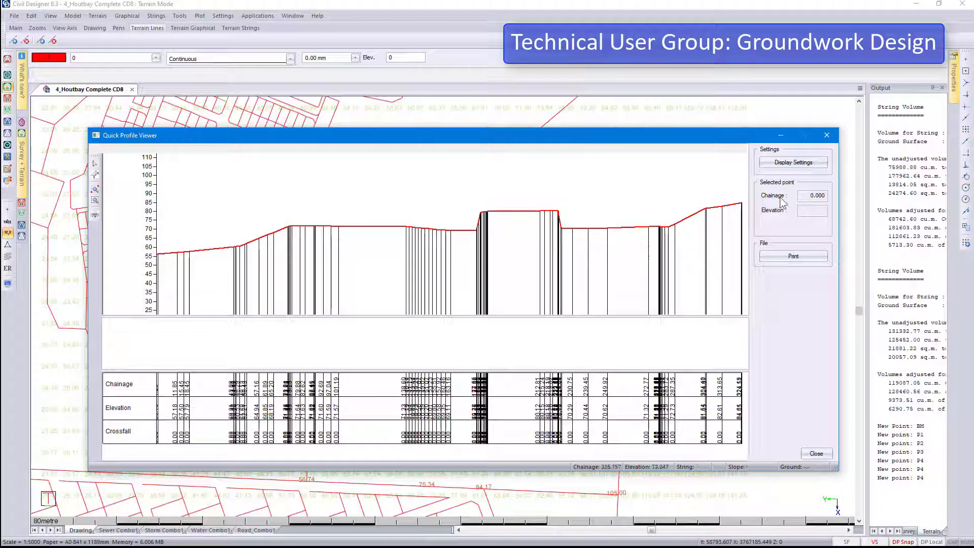
{"action": "left_click", "coordinate": [788, 164]}
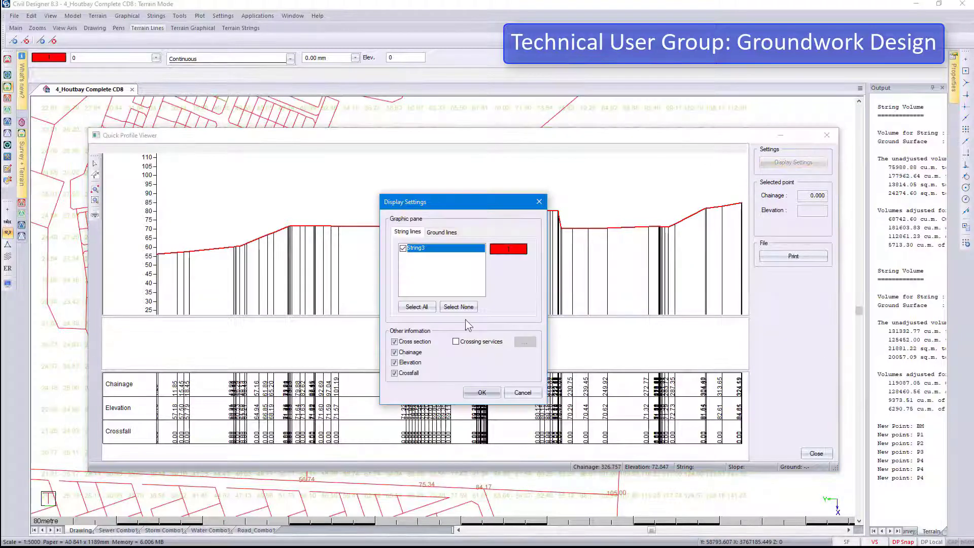
{"action": "left_click", "coordinate": [521, 393]}
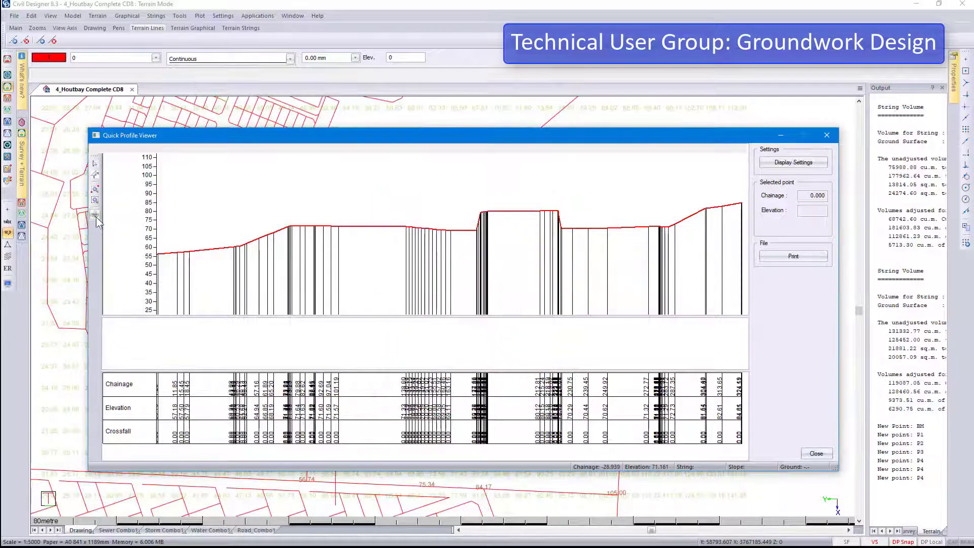